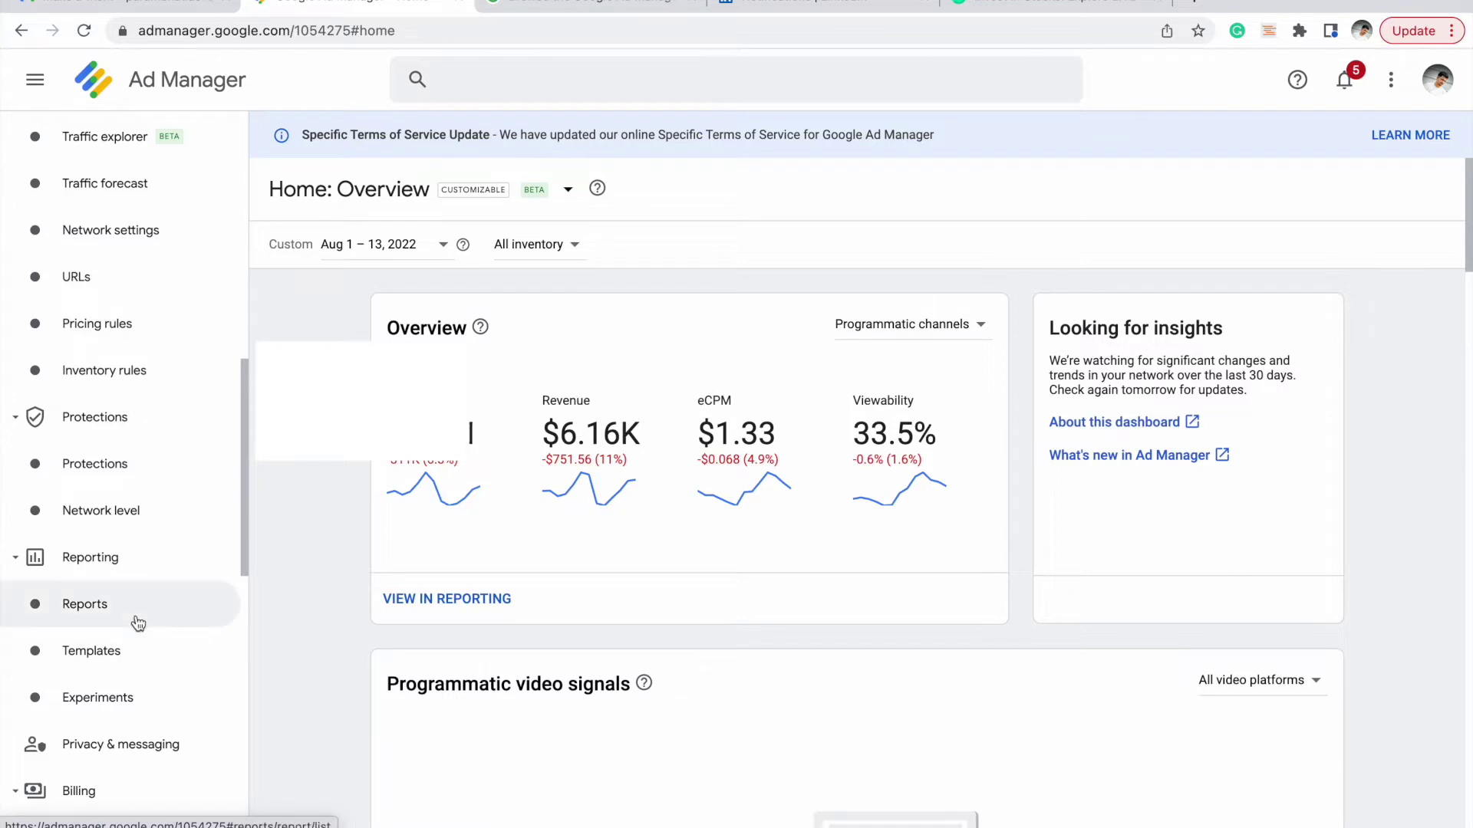
- Open the linked accounts in the admin settings and view the Ad Exchange links
scroll(138, 622, down, 10)
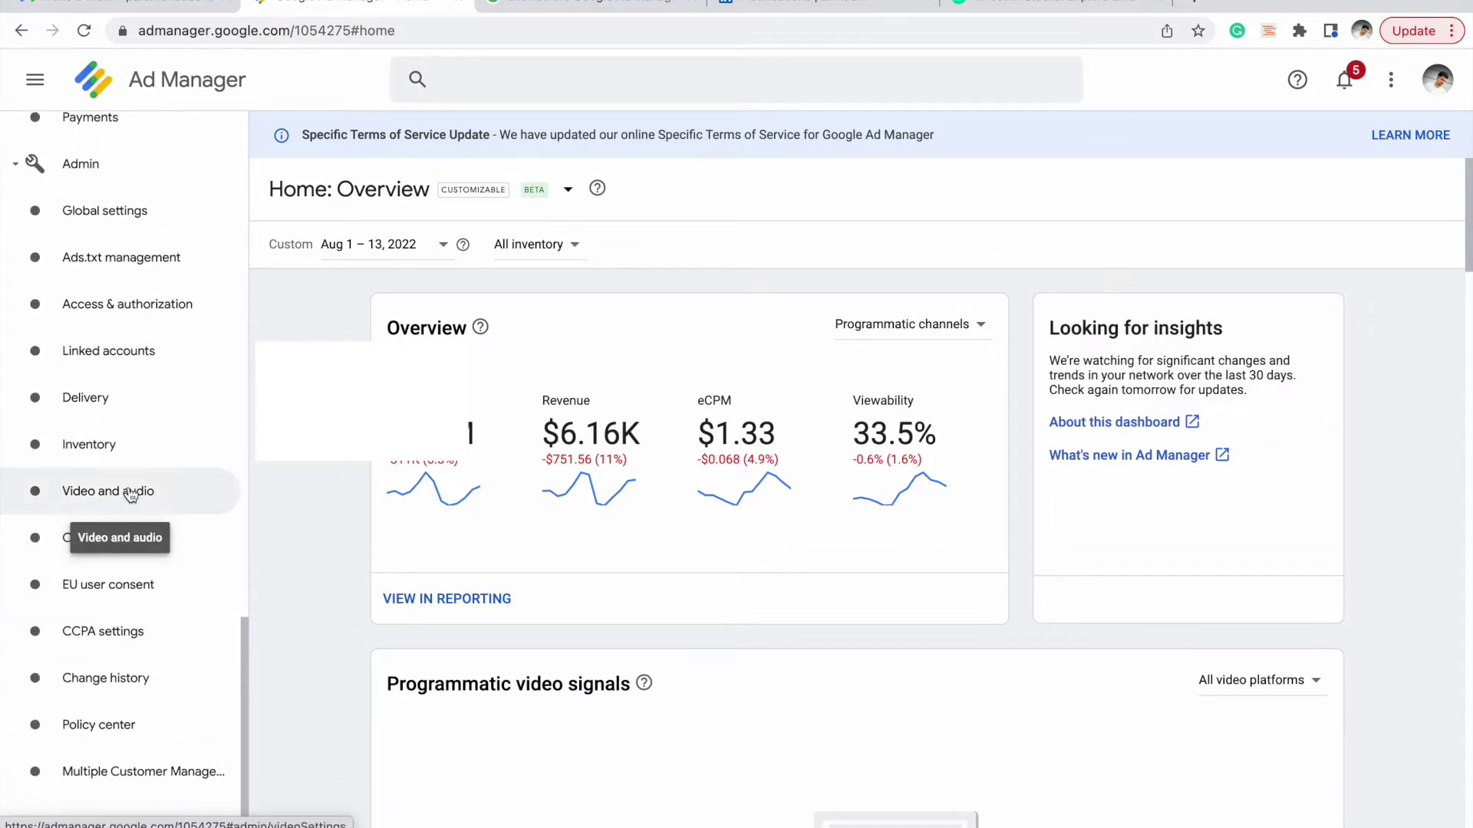
click(132, 357)
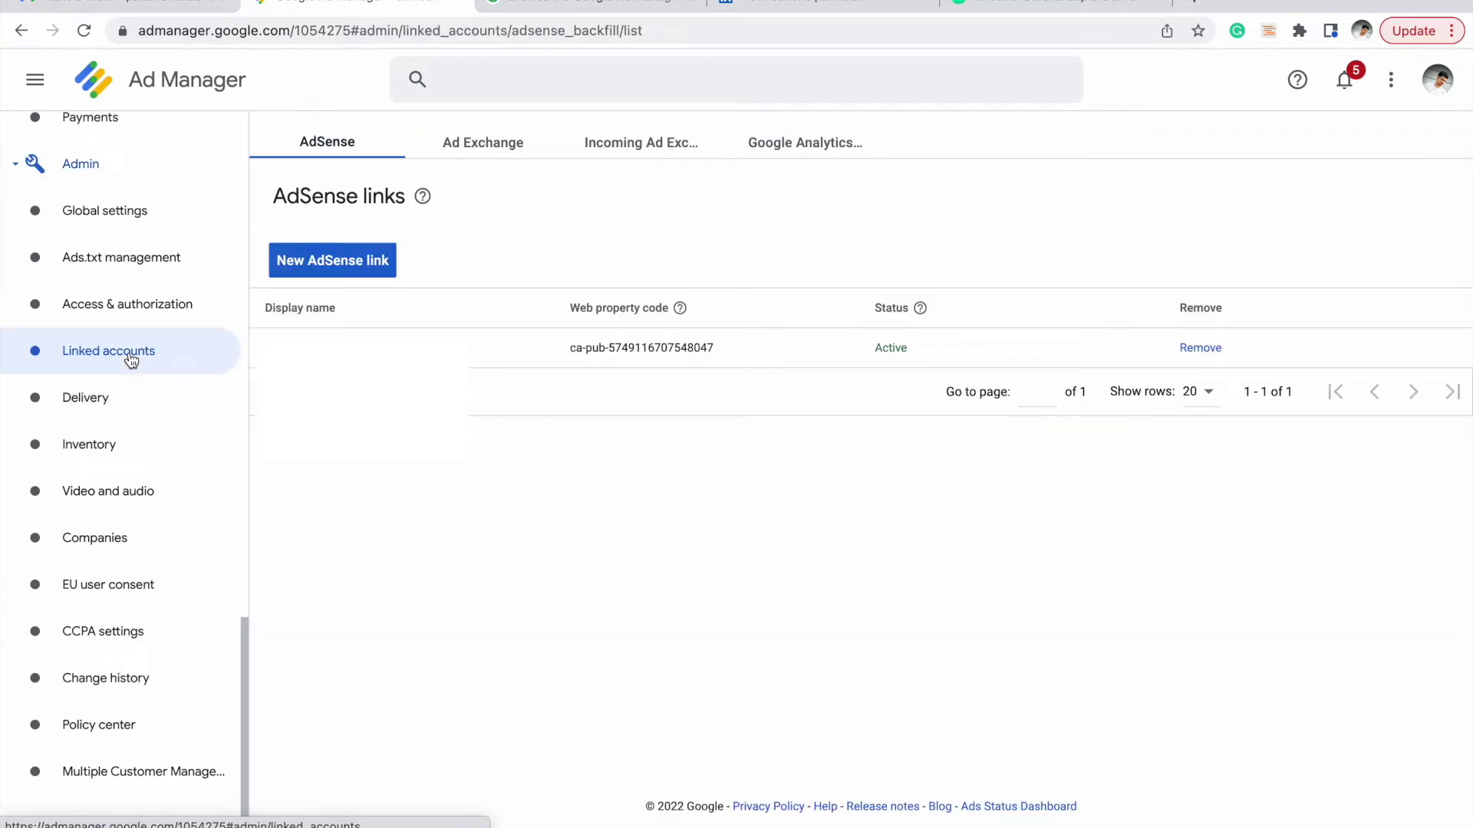
click(491, 156)
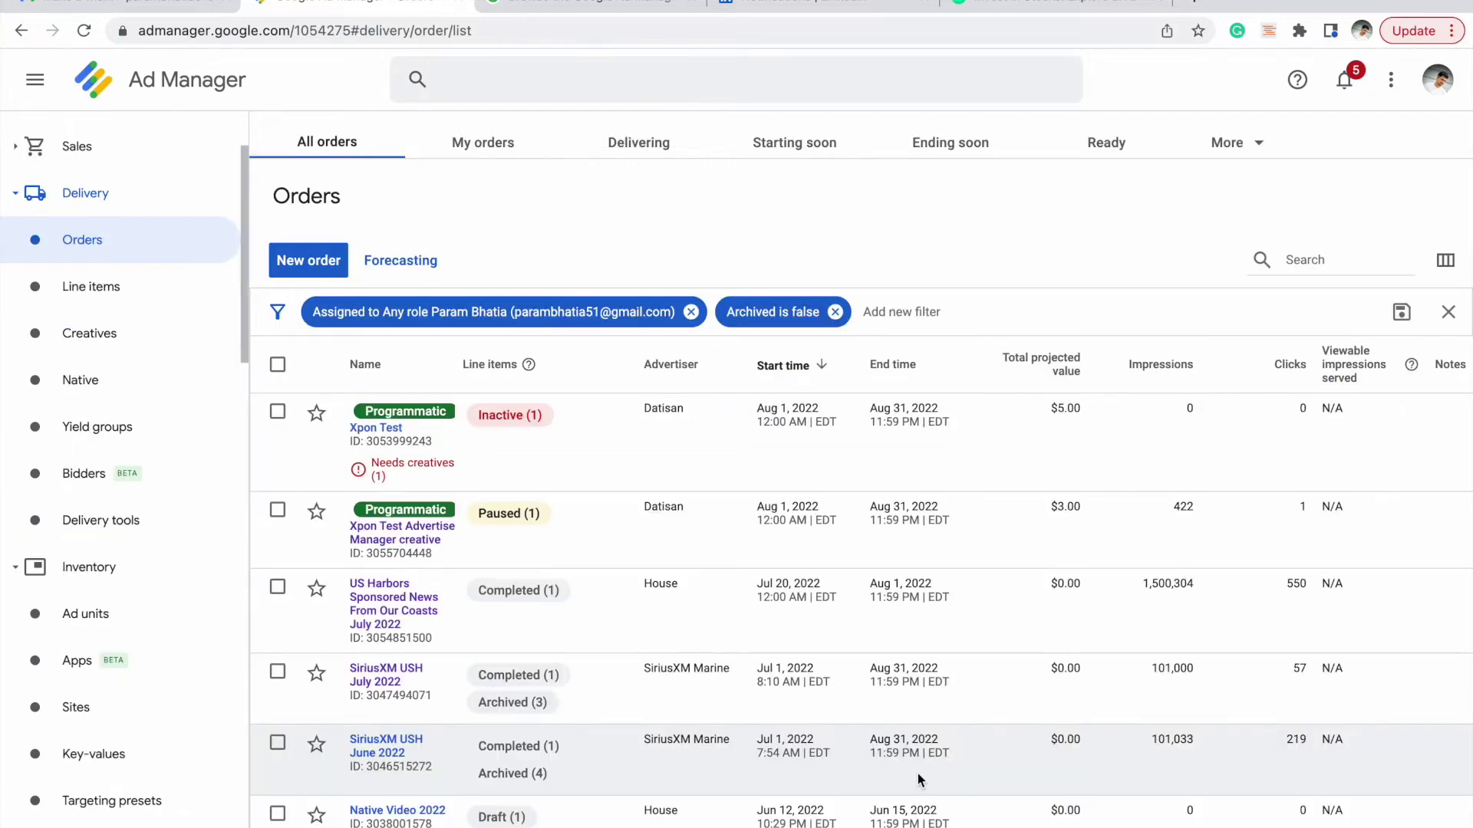
- Start a new order from the orders list and name it AdX Test
scroll(918, 773, down, 7)
scroll(917, 774, up, 7)
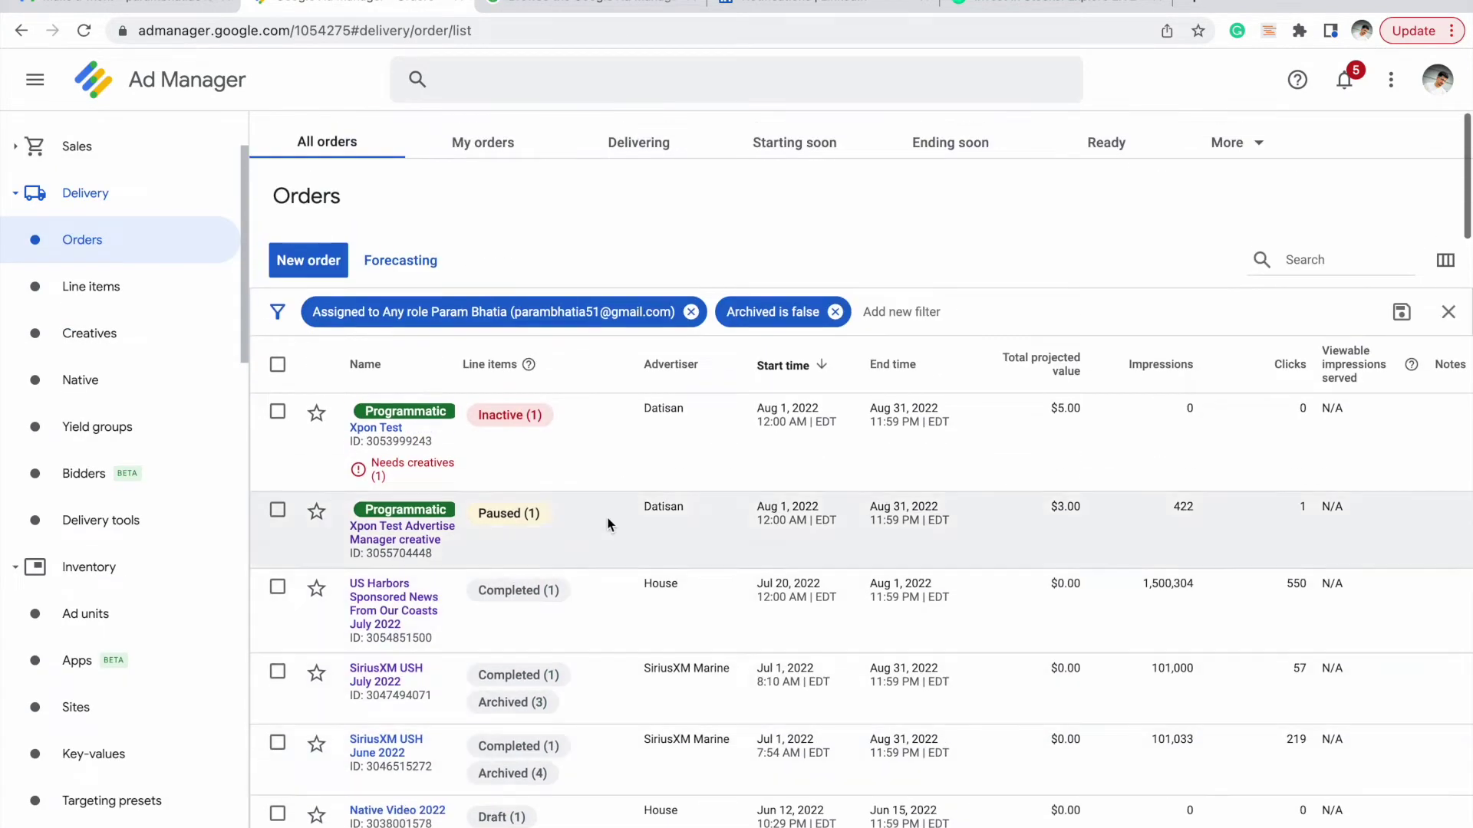
click(338, 269)
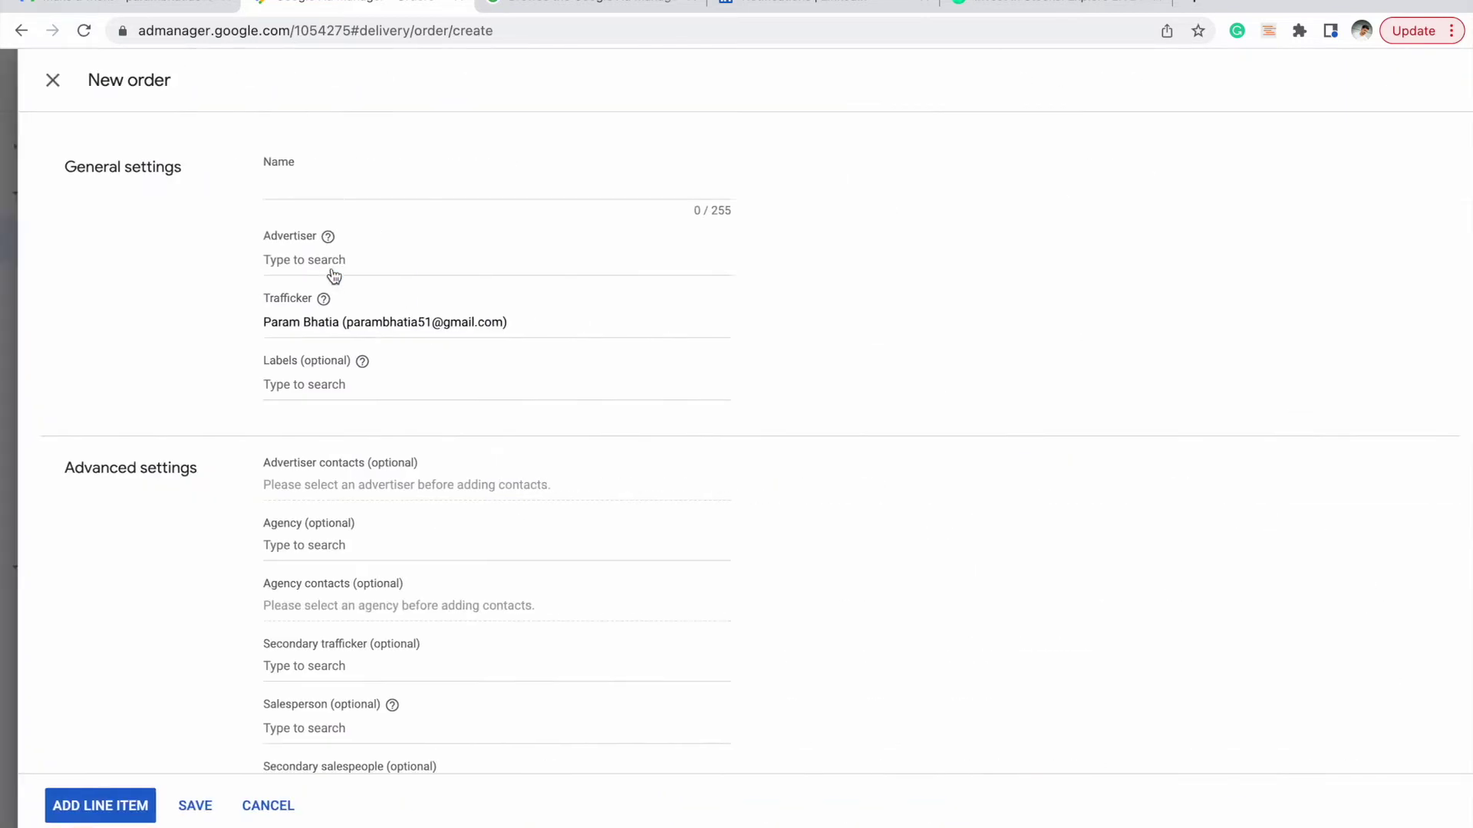
click(315, 198)
text(AdZ)
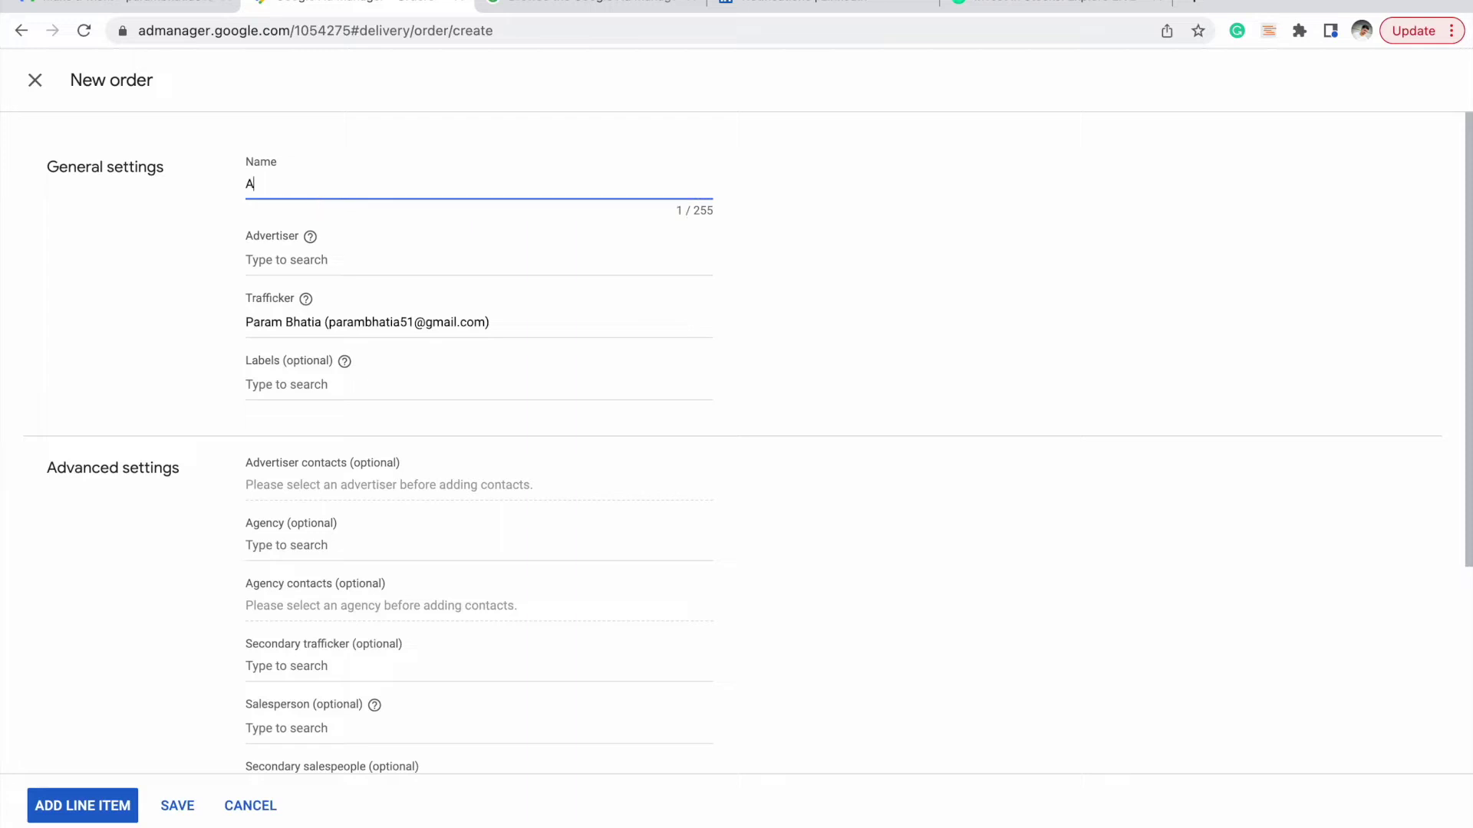
key(BackSpace)
key(BackSpace)
text(X Test)
- Assign Ad Exchange (Advertiser) as the order's advertiser and create the order by continuing to a new line item
click(287, 268)
text(Ad e)
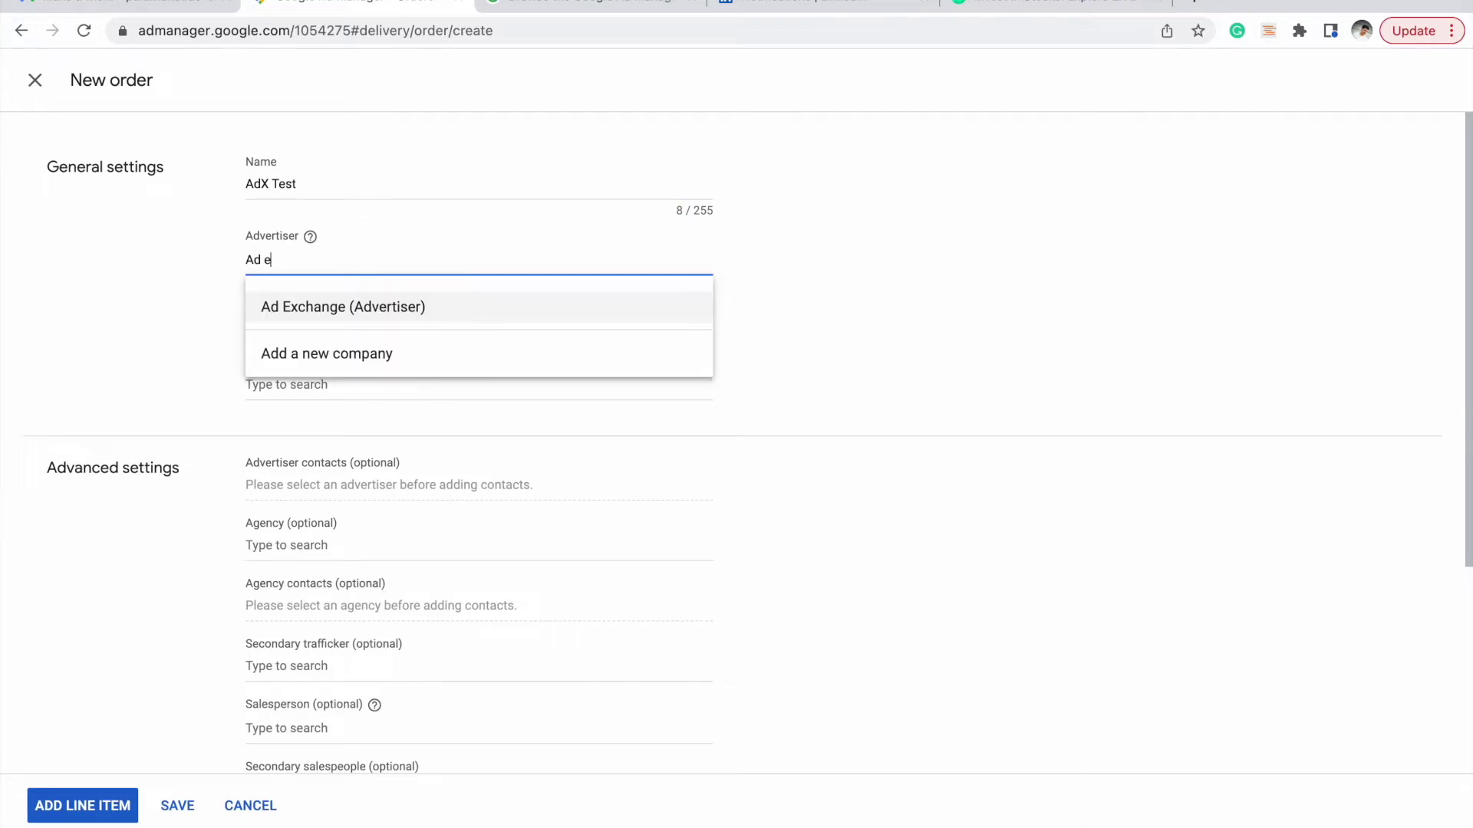
click(292, 318)
click(95, 802)
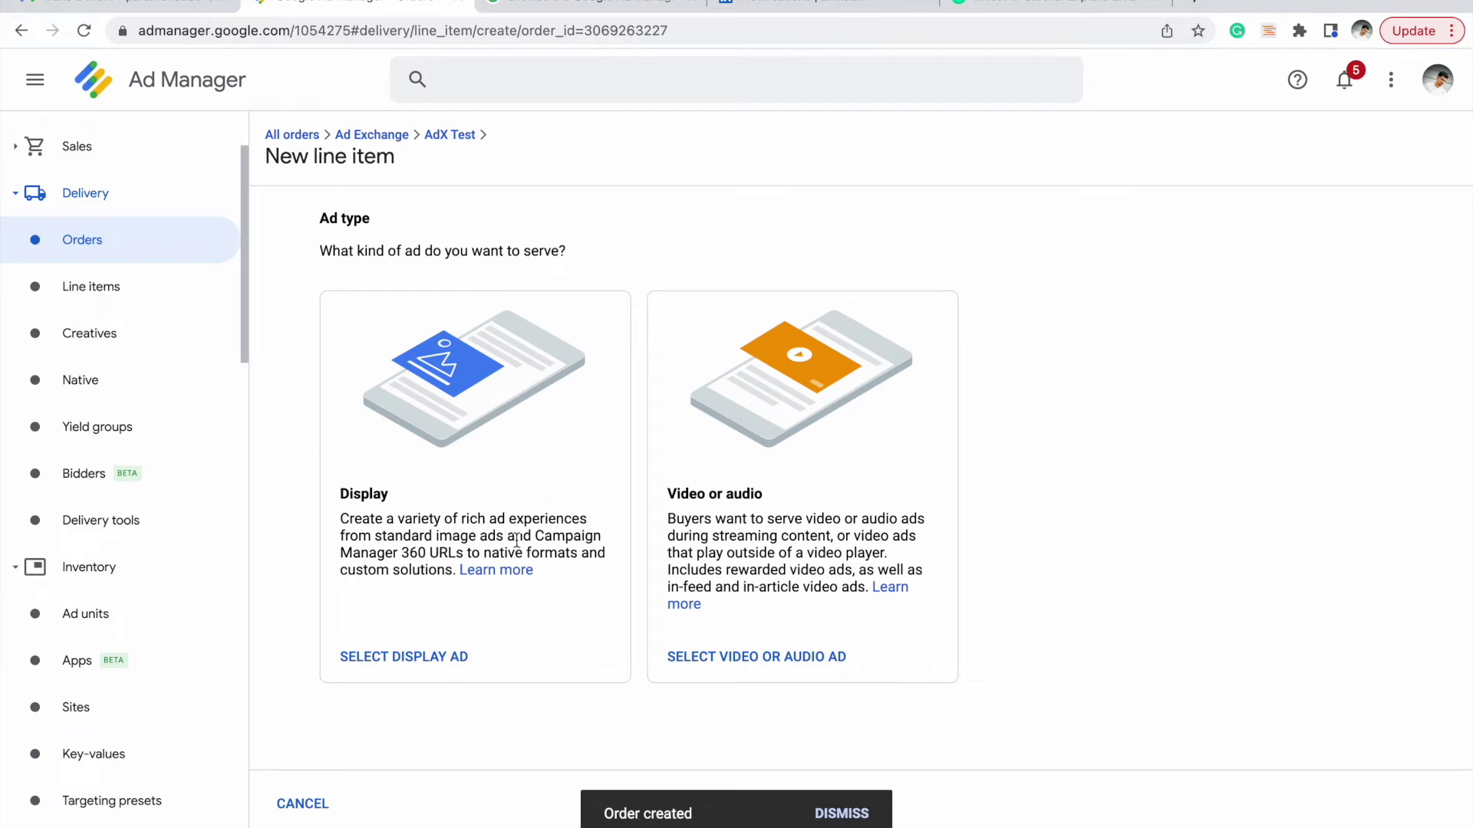
- Choose Display as the ad type and give the line item the same name as its order, AdX Test
click(431, 656)
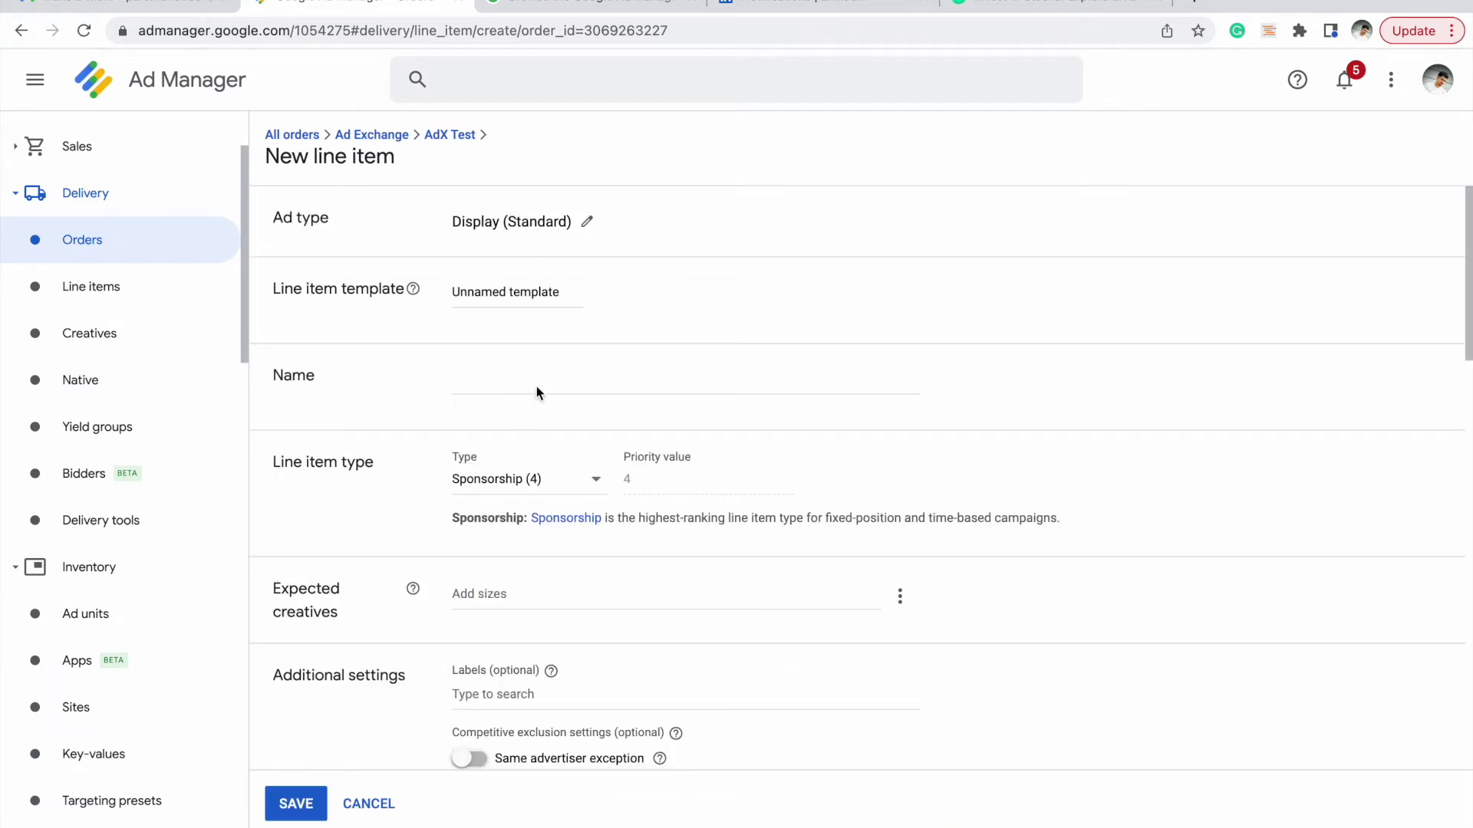
right_click(467, 138)
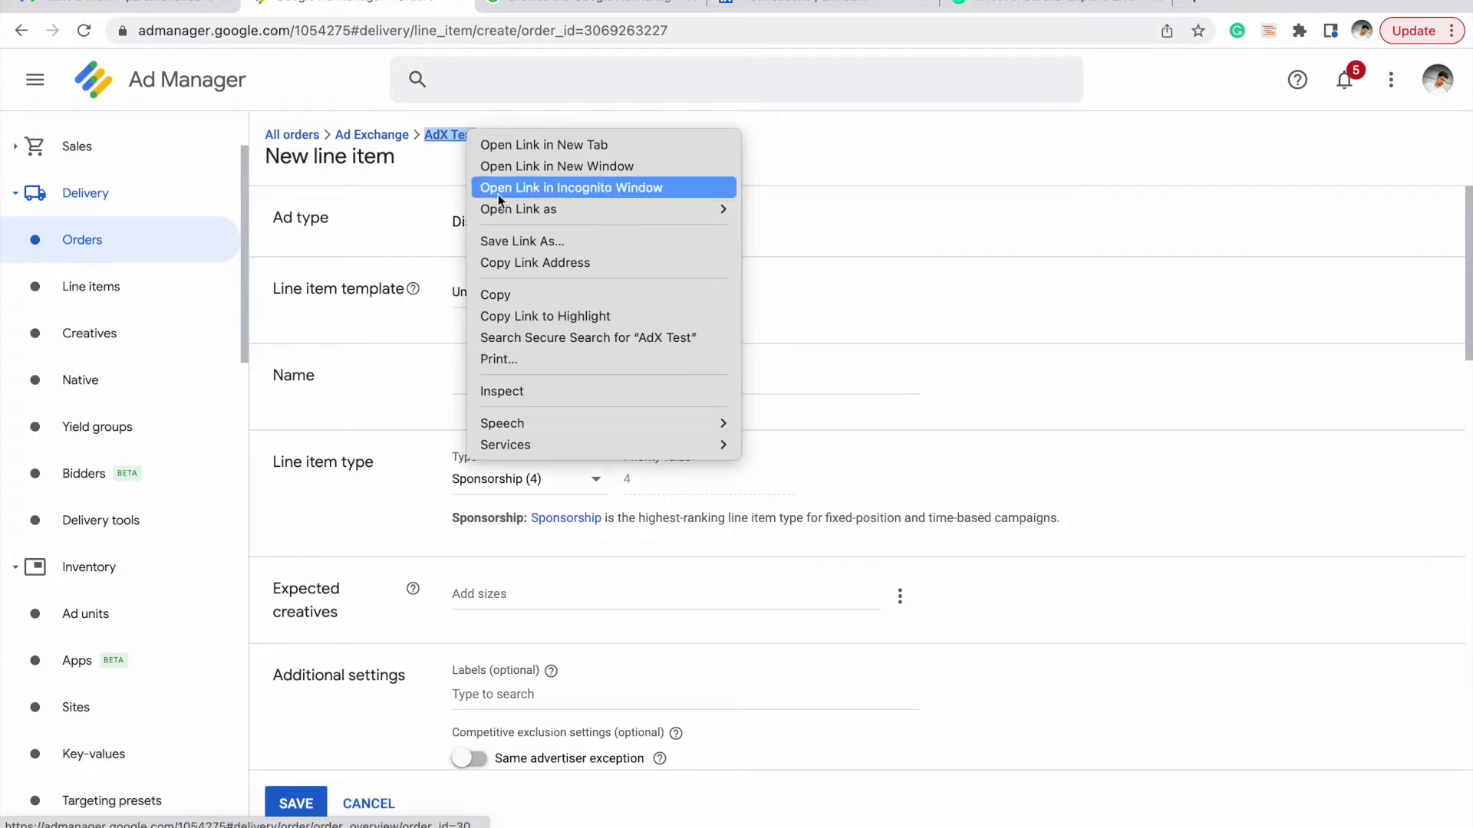
click(529, 292)
click(477, 384)
key(ctrl+v)
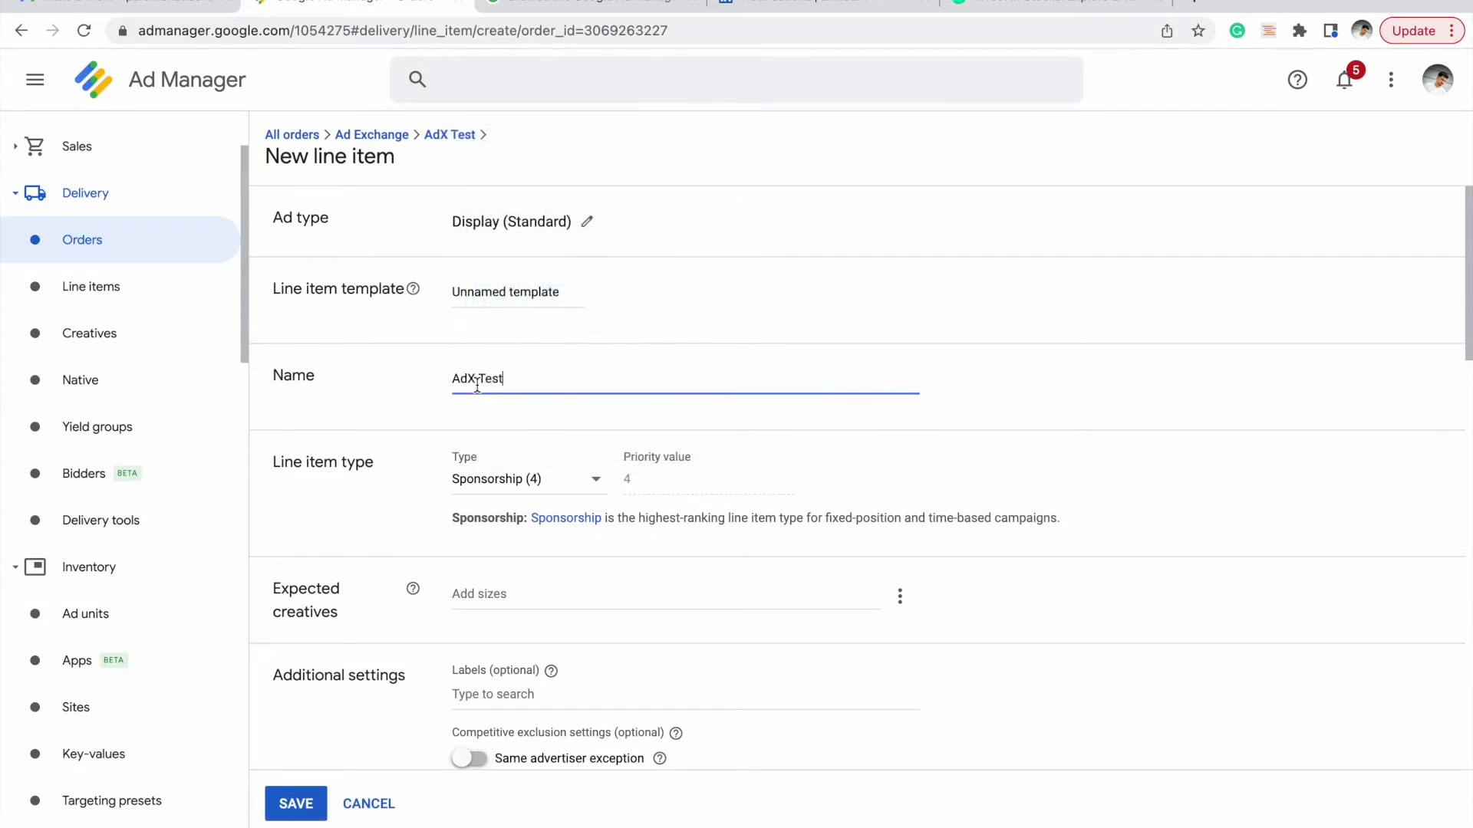
- Set the line item type to Ad Exchange (12)
scroll(413, 520, down, 1)
click(495, 396)
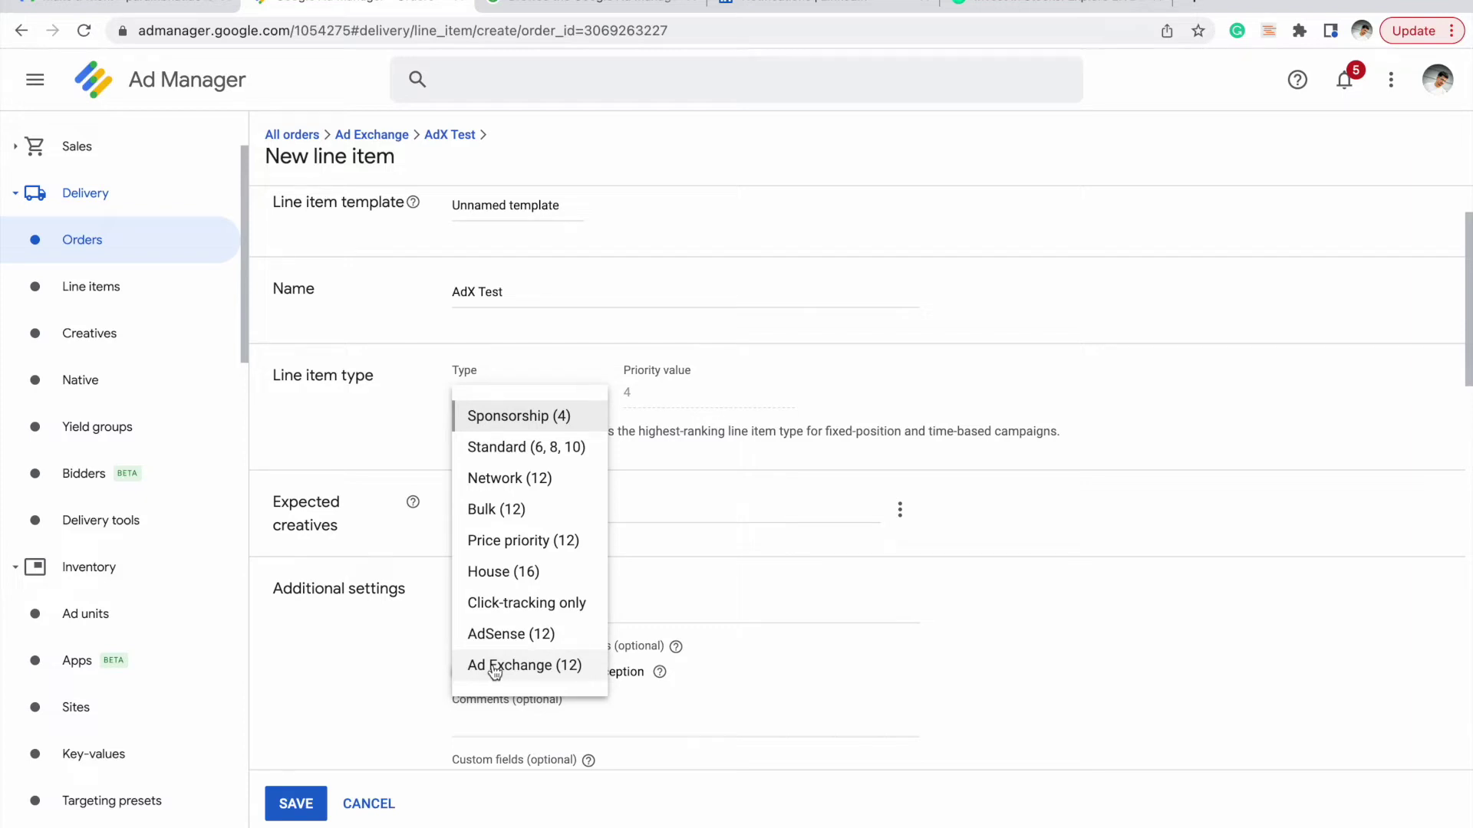
click(495, 672)
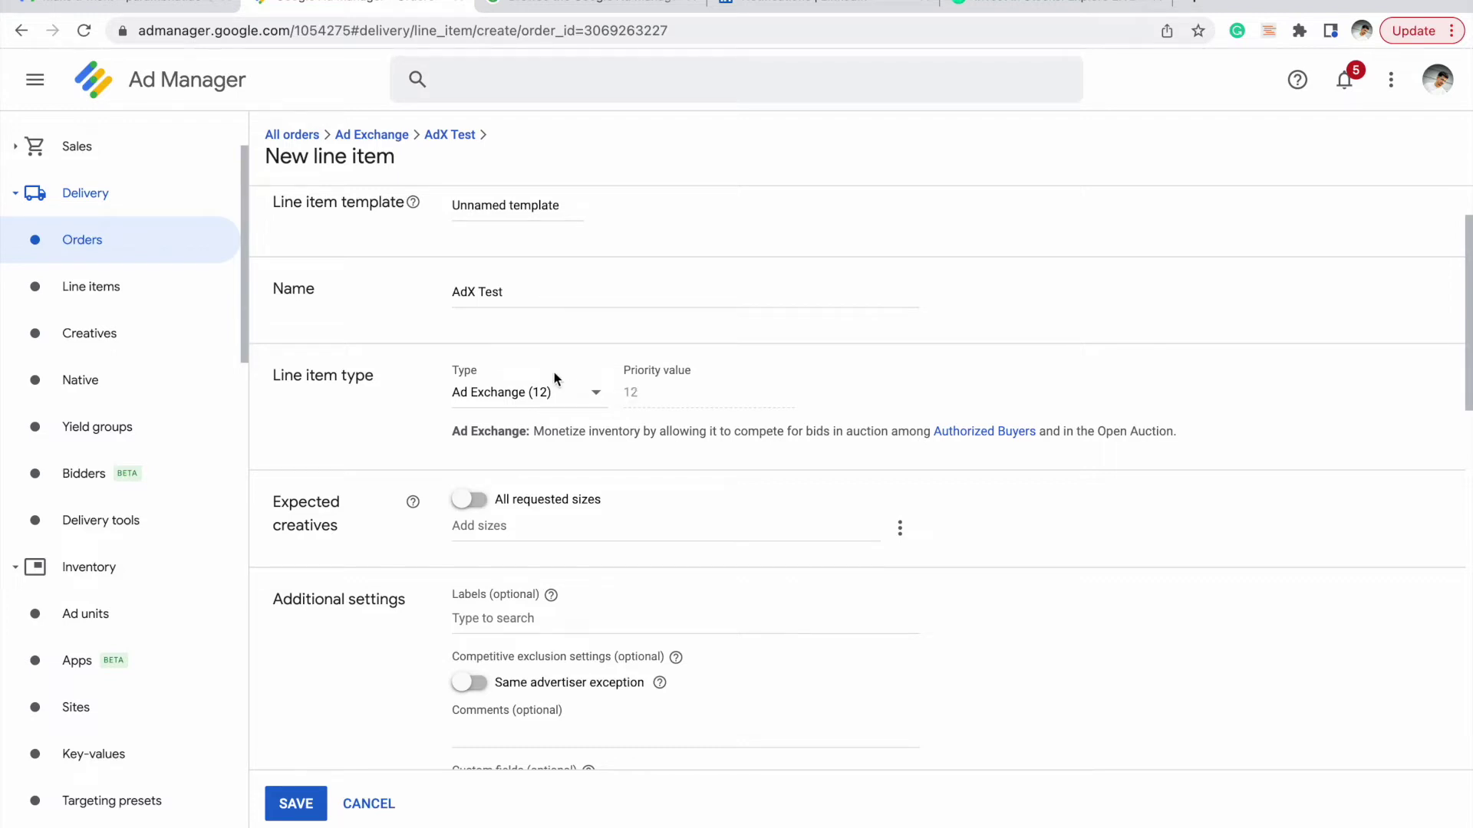
click(559, 392)
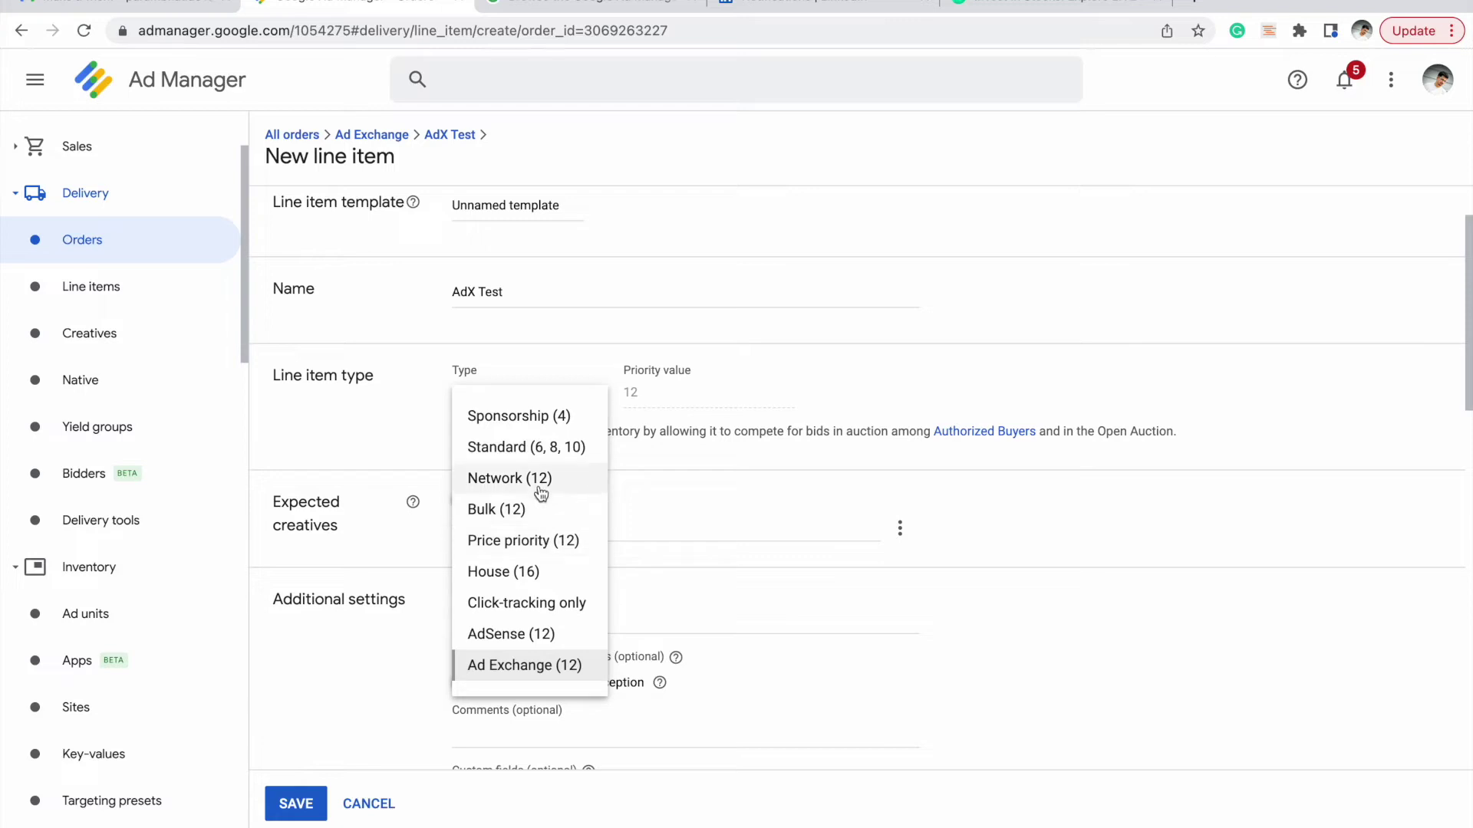
click(543, 677)
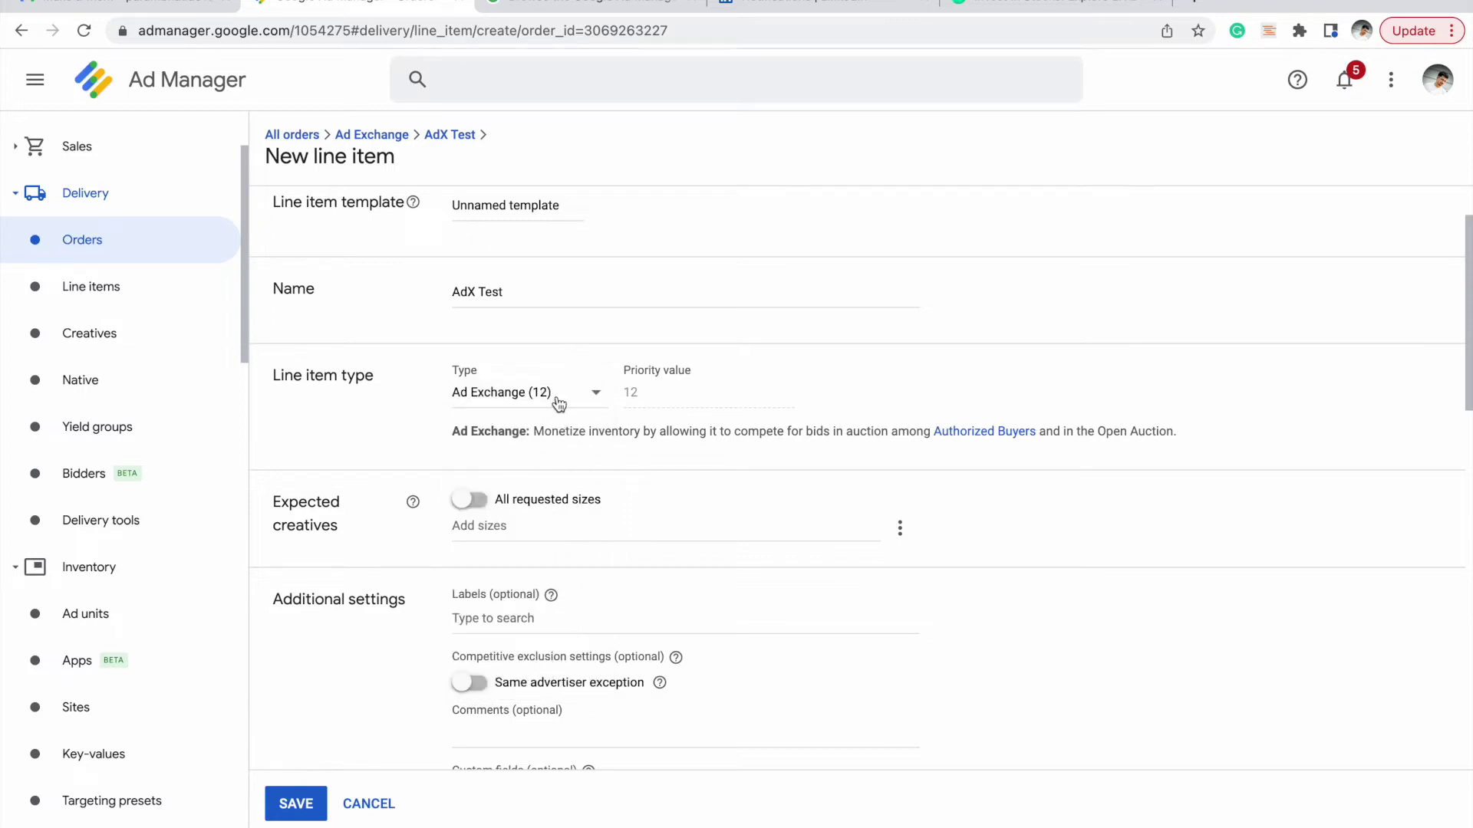
click(556, 399)
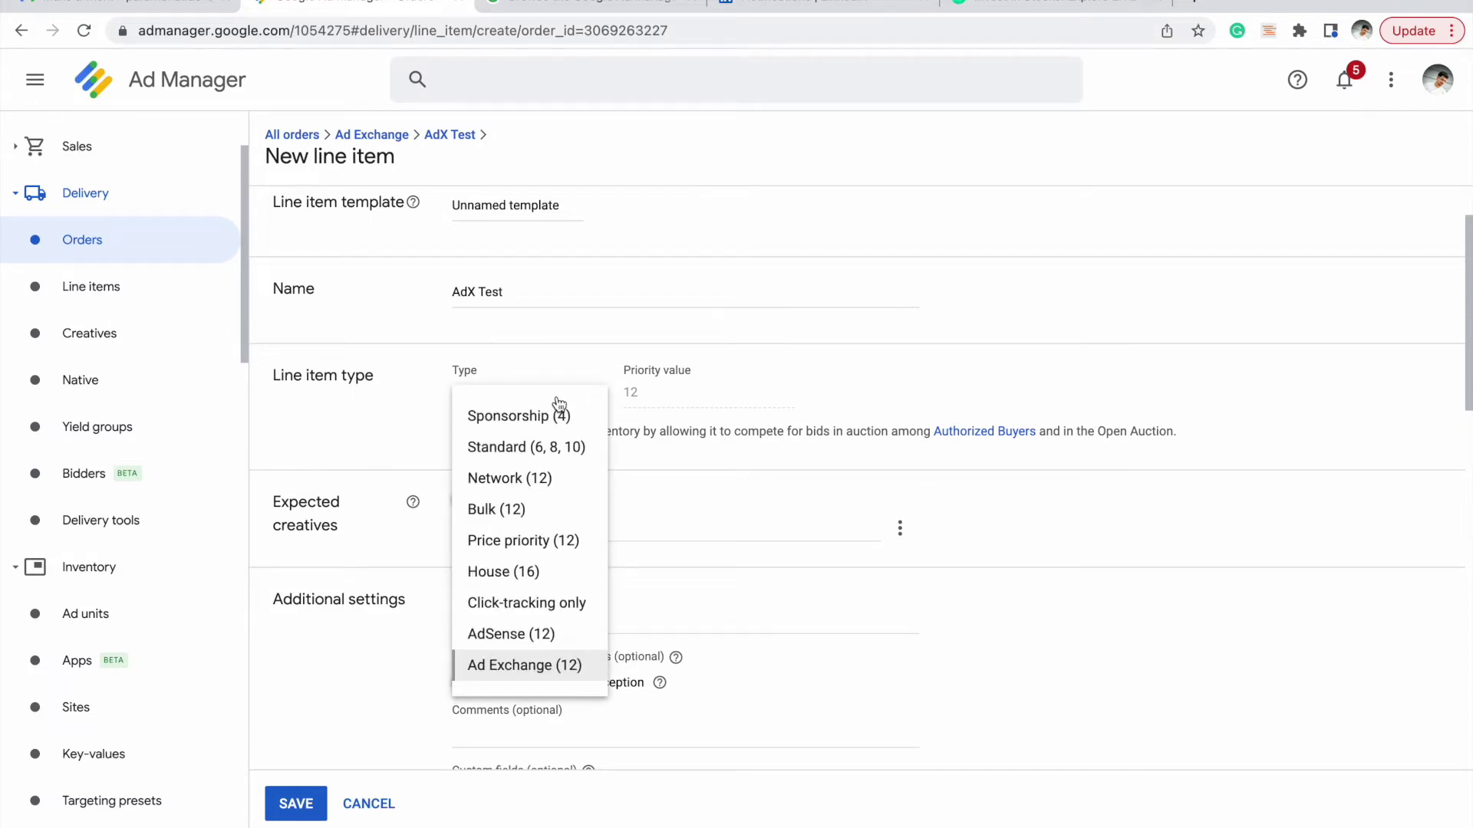
click(509, 666)
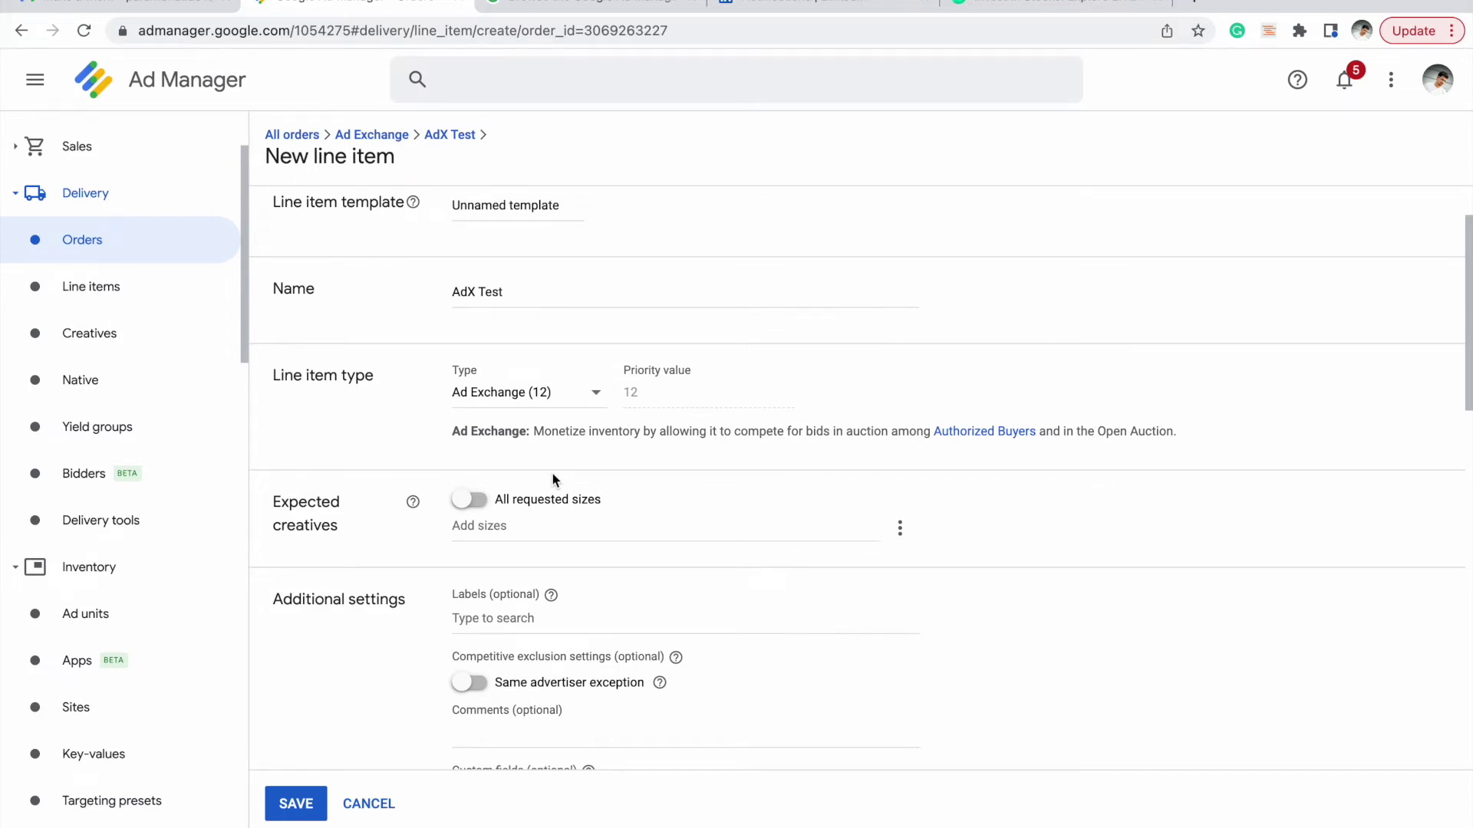
click(546, 393)
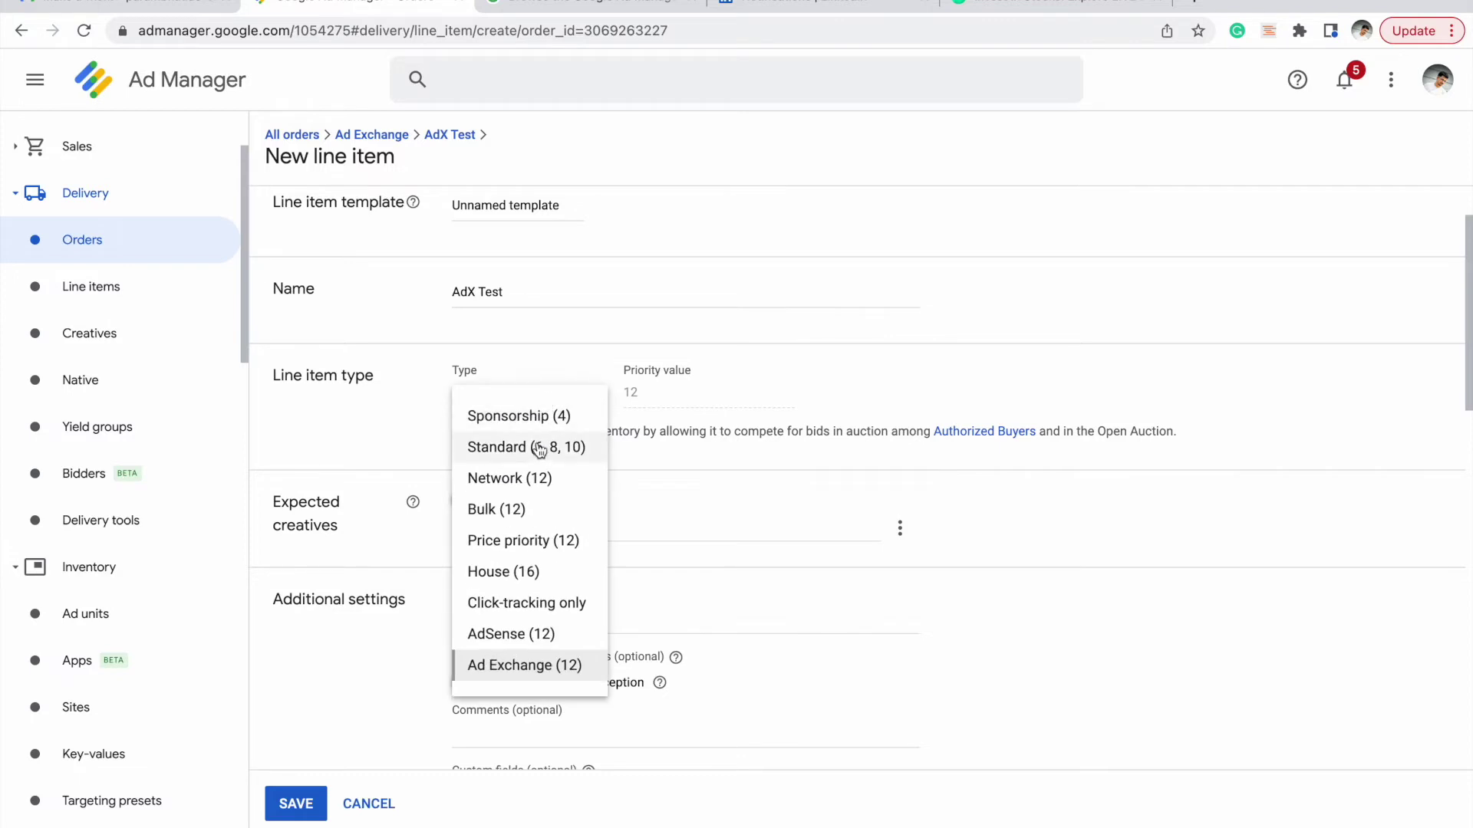
click(603, 350)
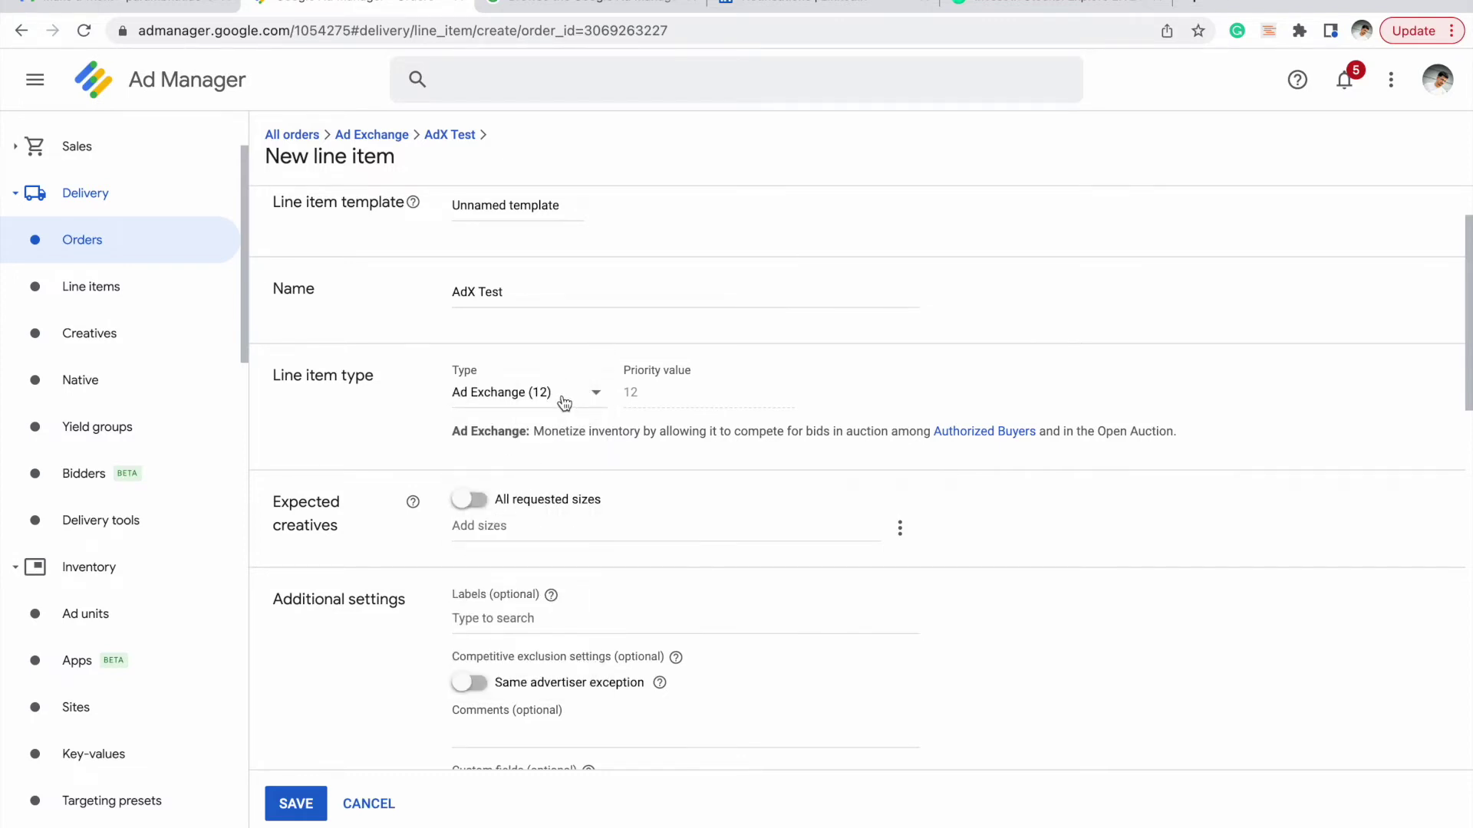
- Set the line item's delivery to start Immediately with an Unlimited end time
scroll(565, 402, down, 8)
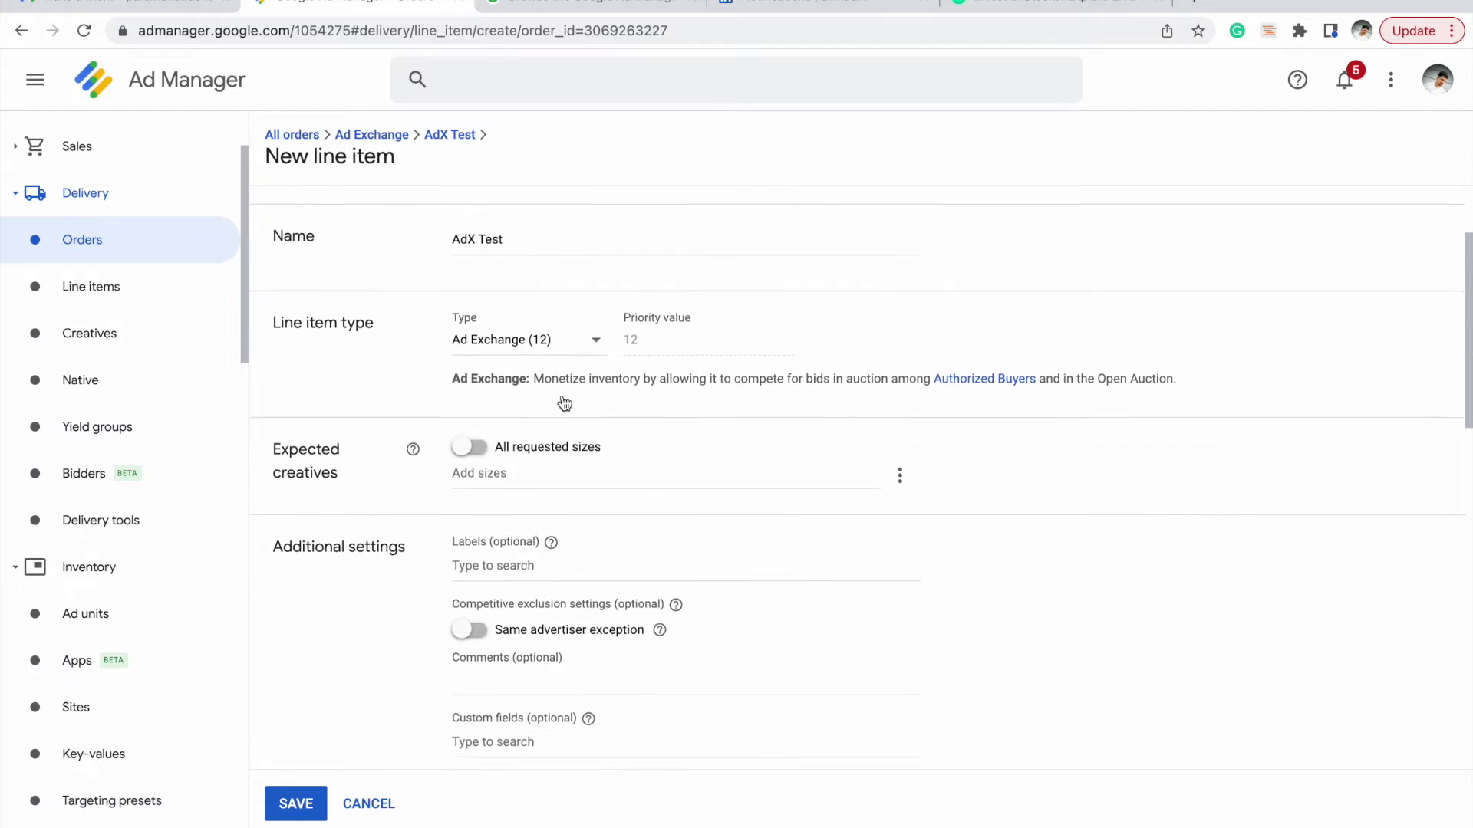
click(523, 367)
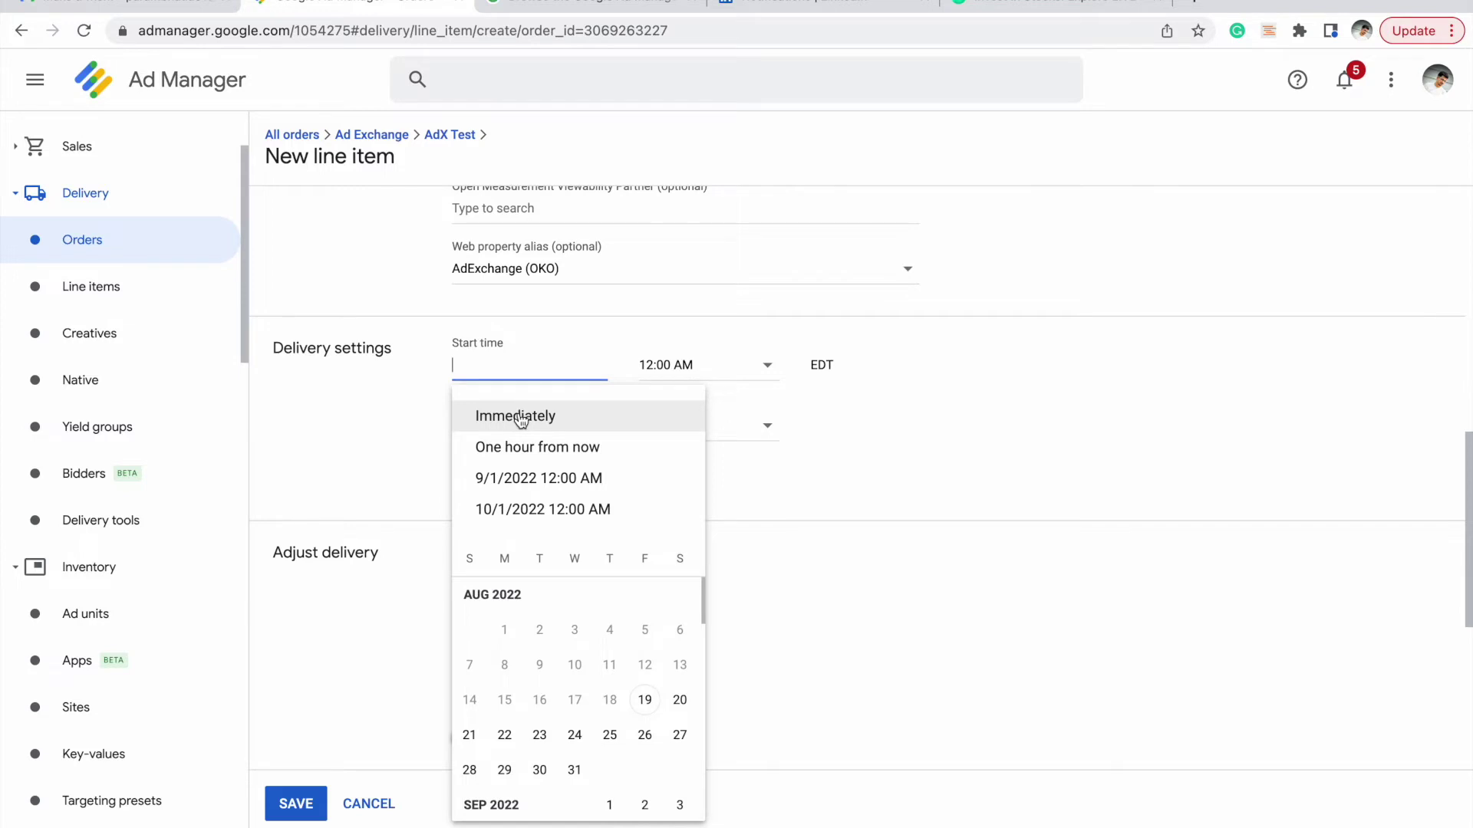
click(520, 418)
click(533, 421)
click(525, 474)
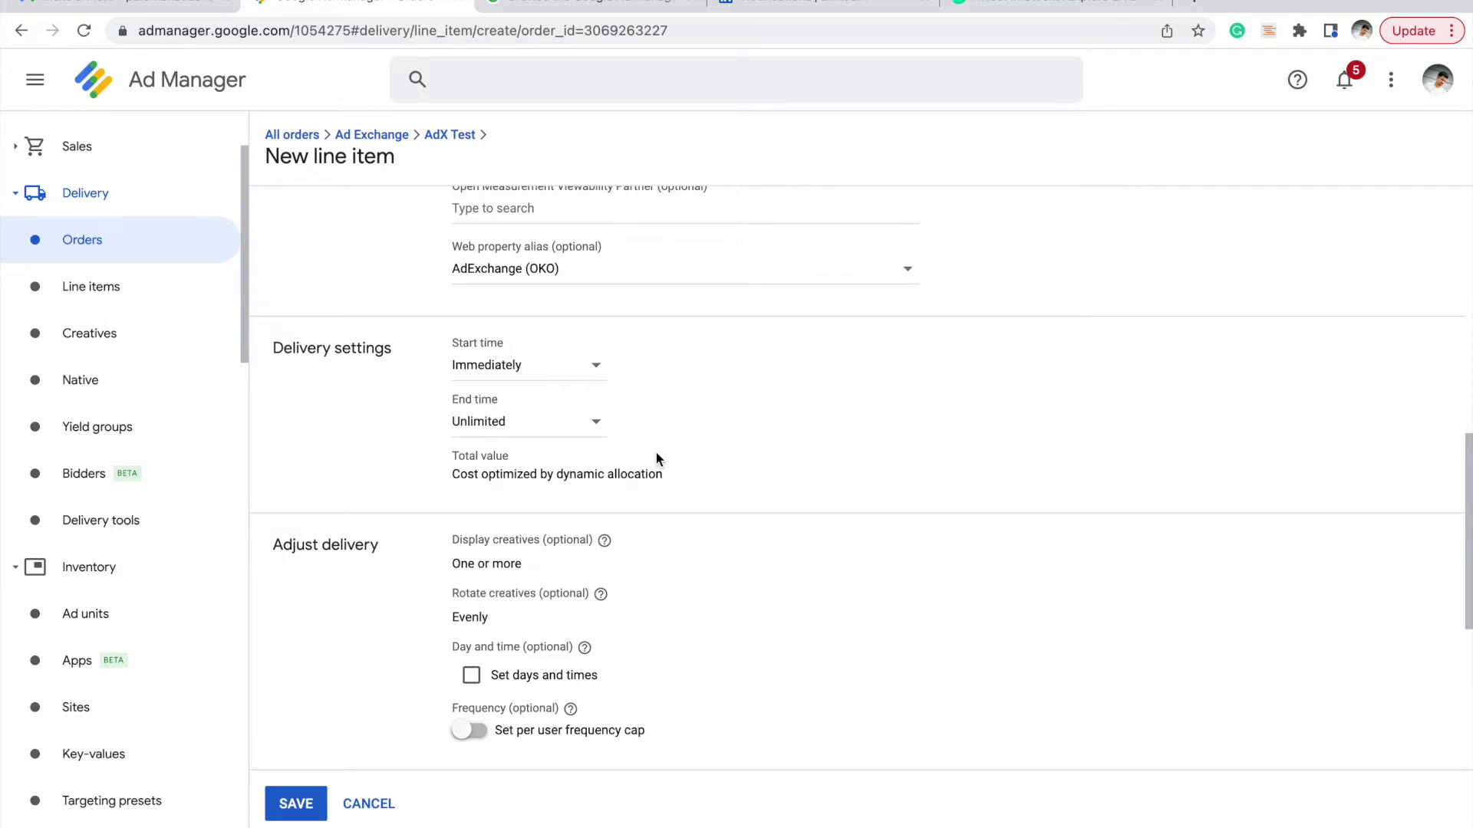
- Check the line item's delivery adjustments and targeting, and try to save it with the default run of network inventory
scroll(655, 454, down, 2)
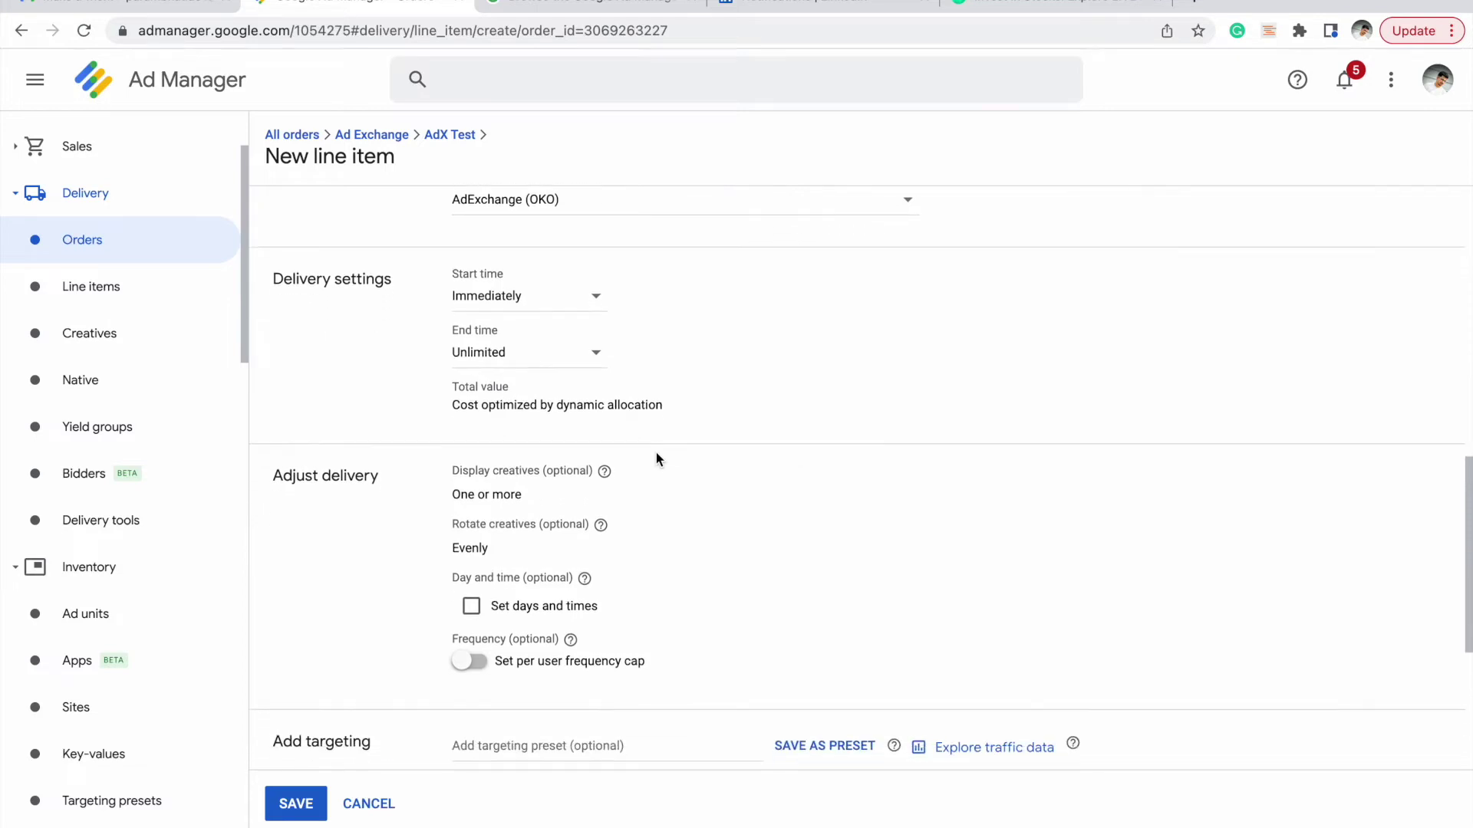
scroll(656, 454, down, 4)
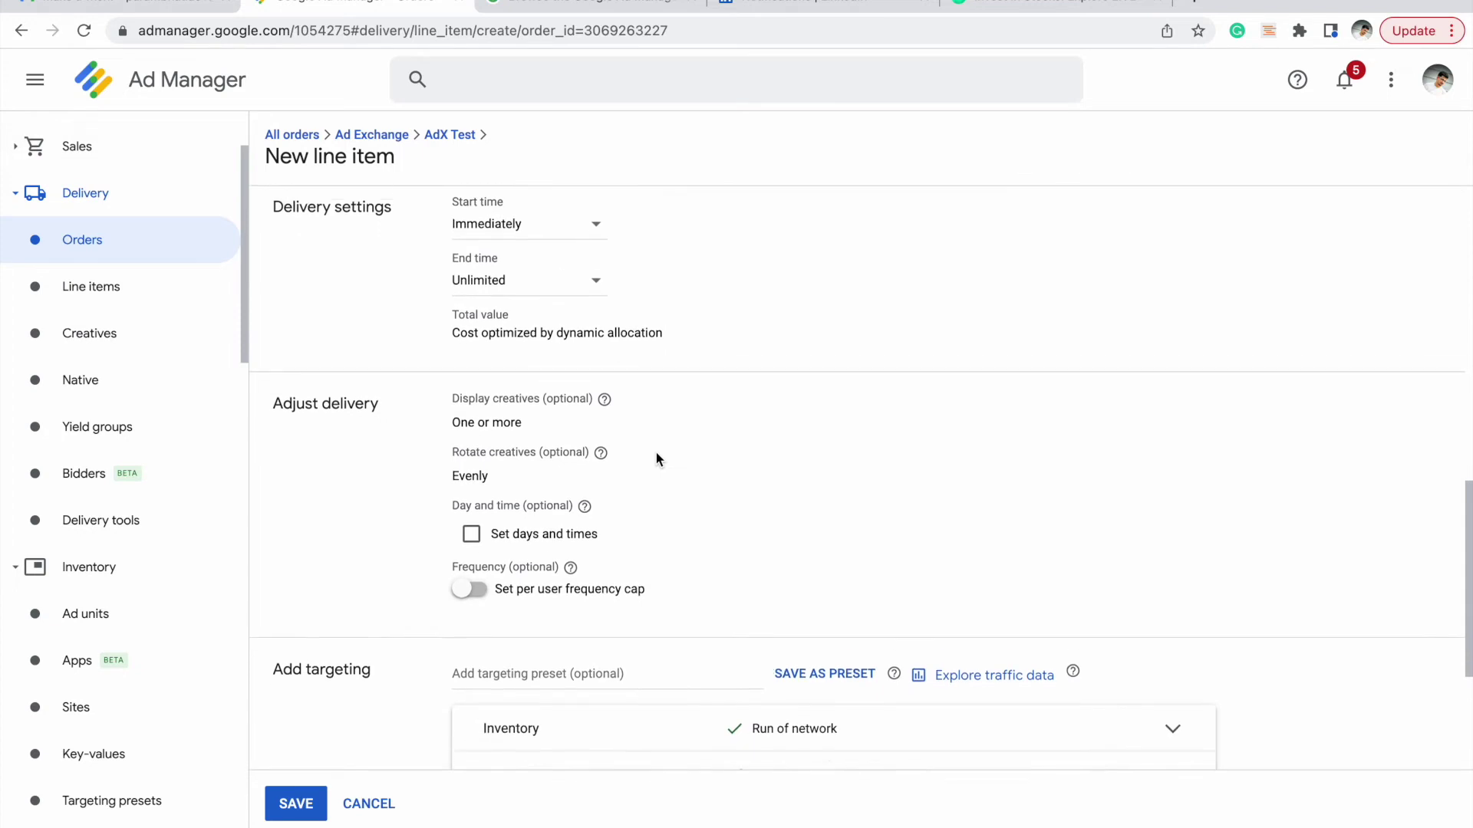
scroll(656, 459, down, 2)
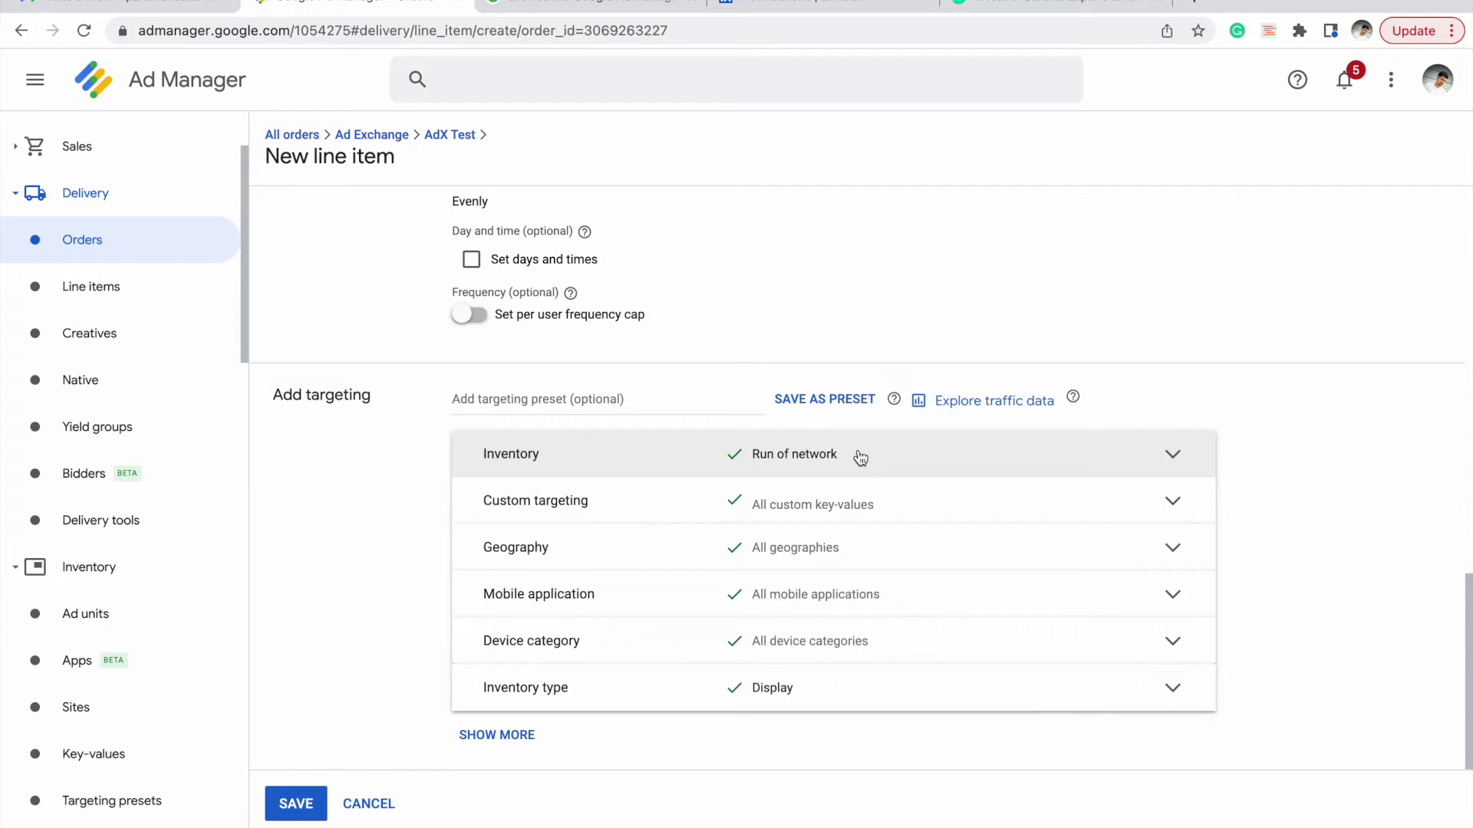
scroll(560, 687, down, 2)
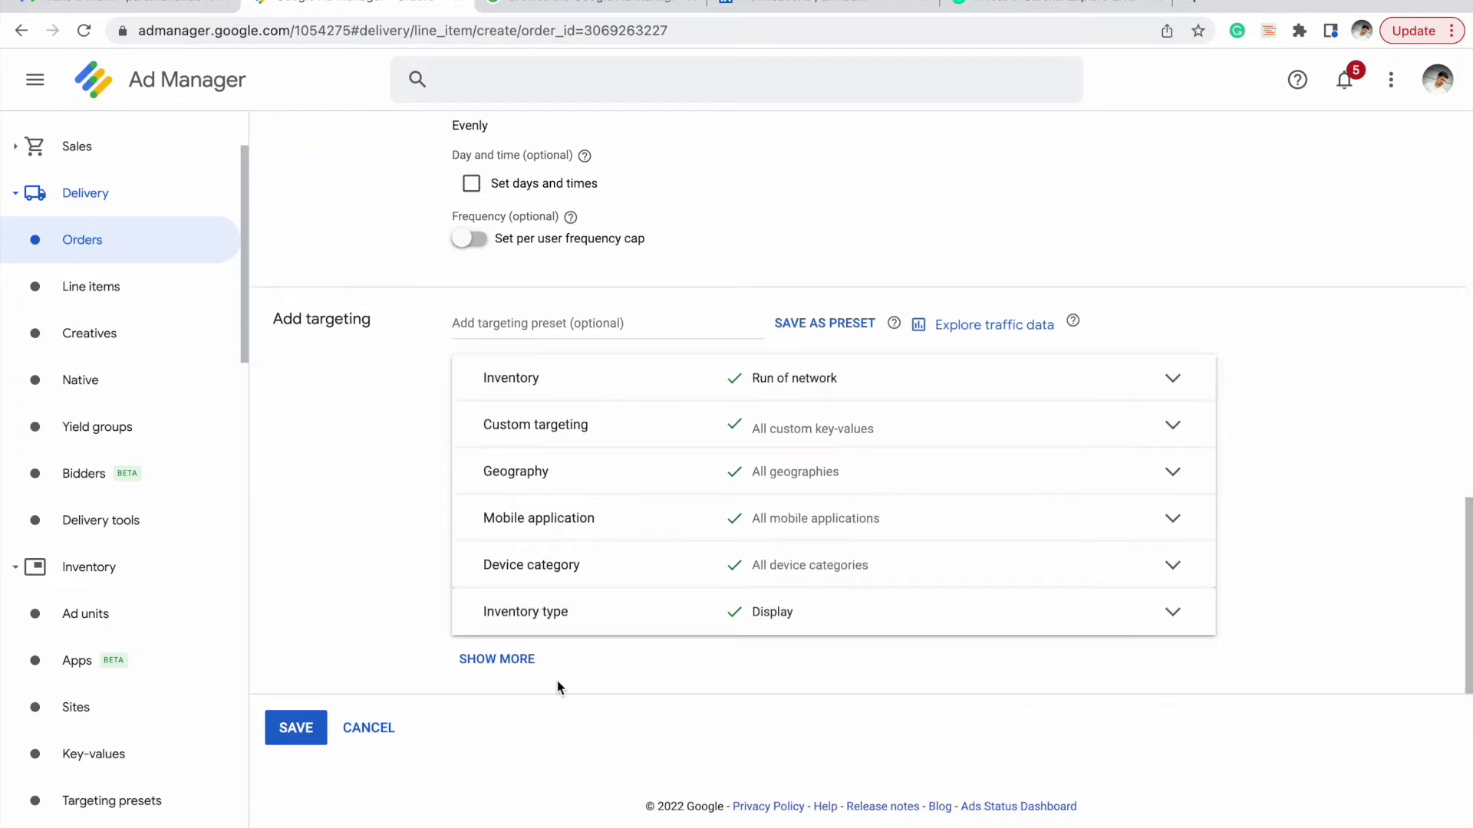
click(310, 736)
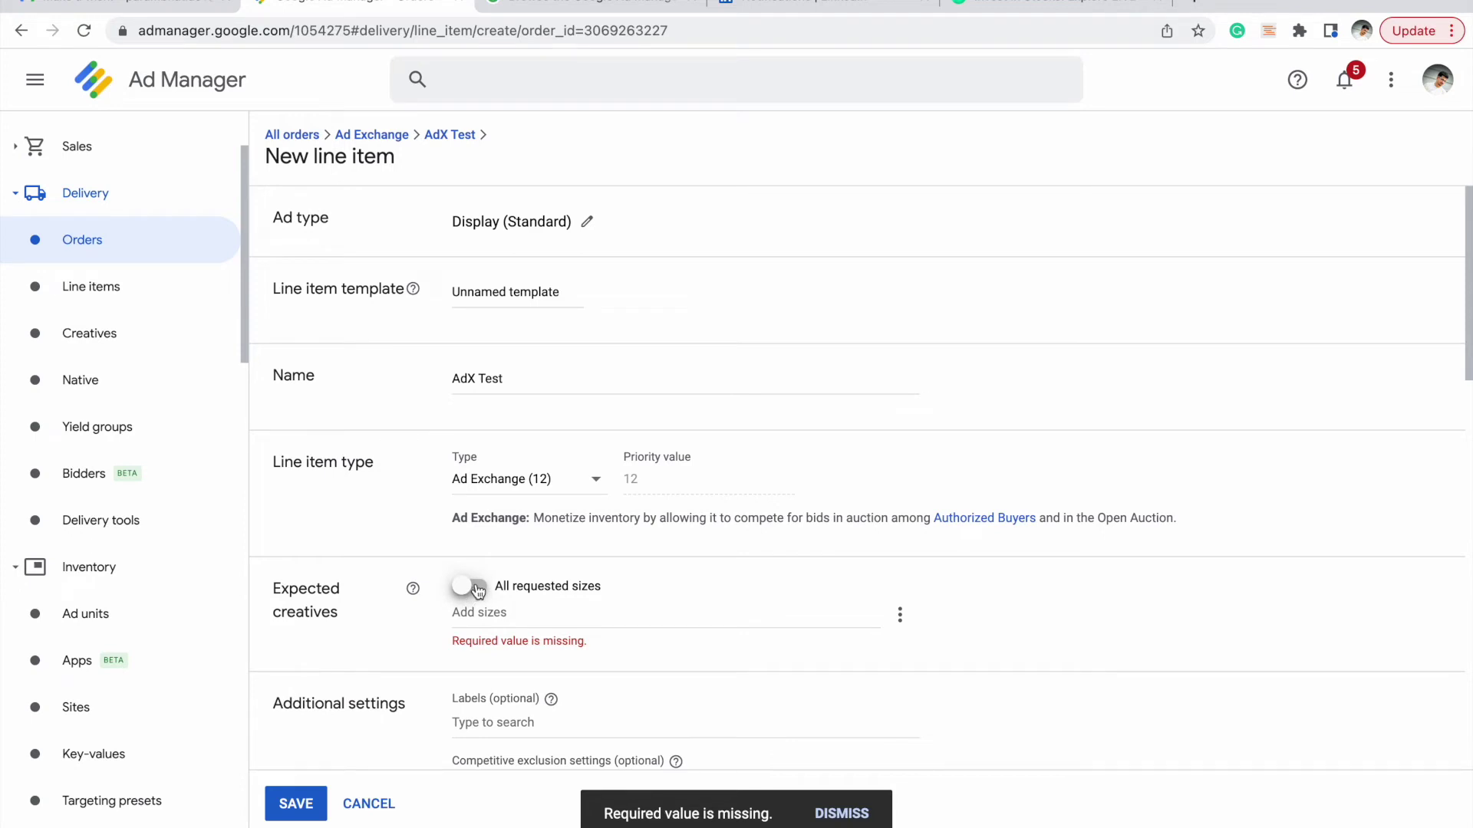
- Enable all requested sizes for the expected creatives and save the line item
click(479, 588)
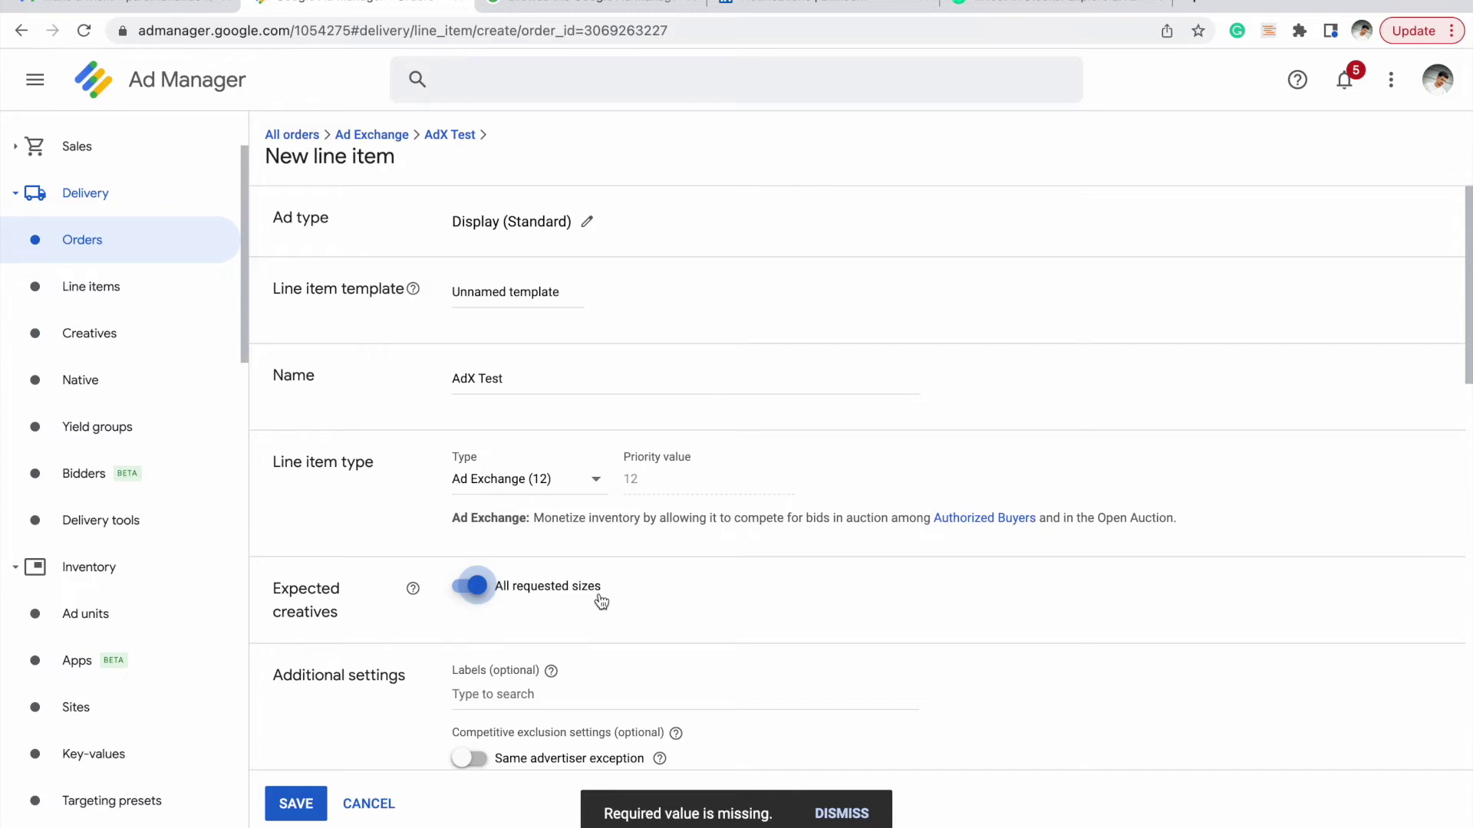
scroll(602, 601, down, 7)
scroll(601, 601, up, 7)
scroll(601, 602, down, 10)
click(290, 812)
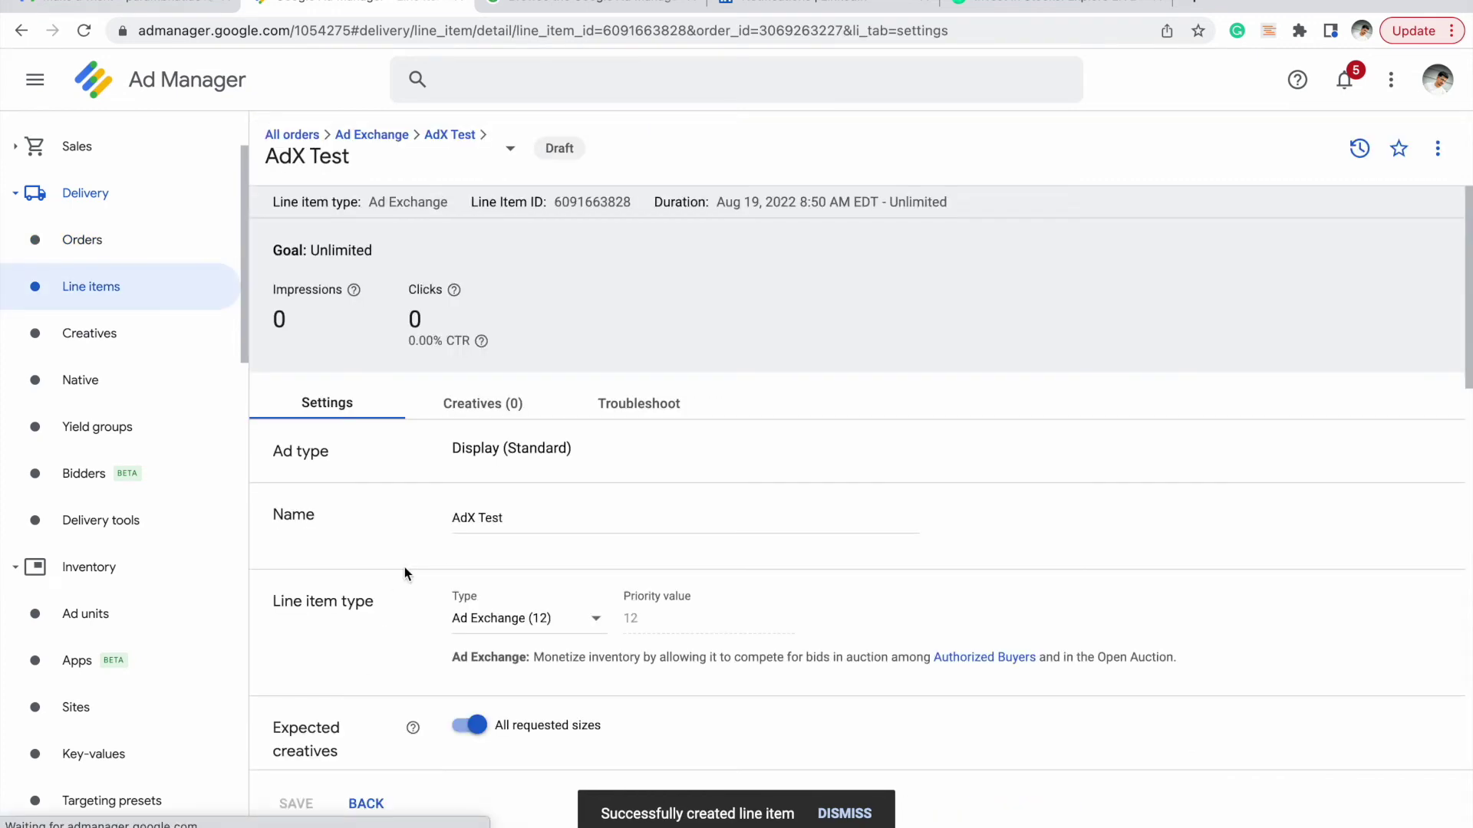
- Automatically generate a creative for the line item and approve the AdX Test order
click(484, 404)
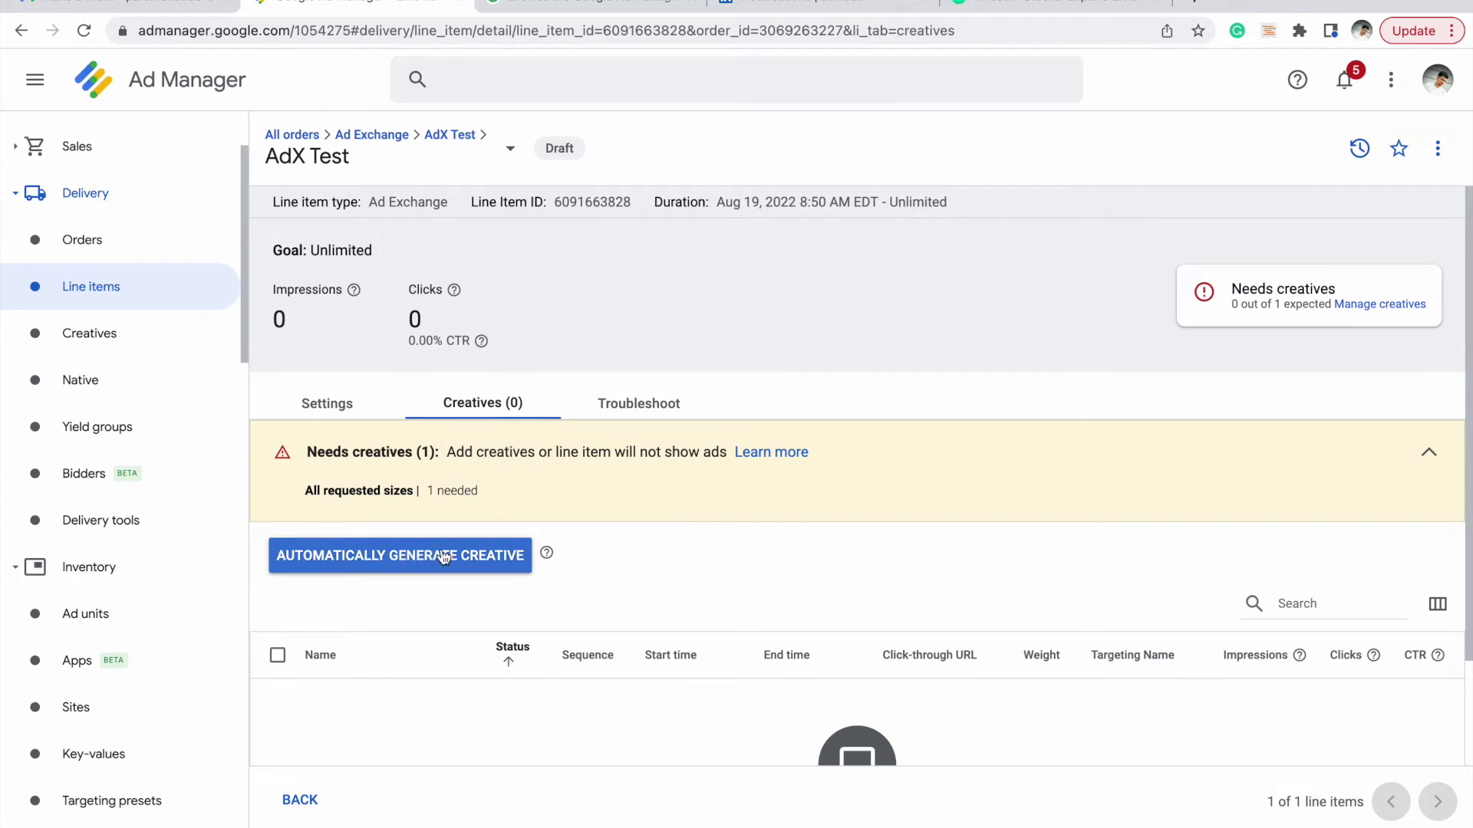
click(438, 560)
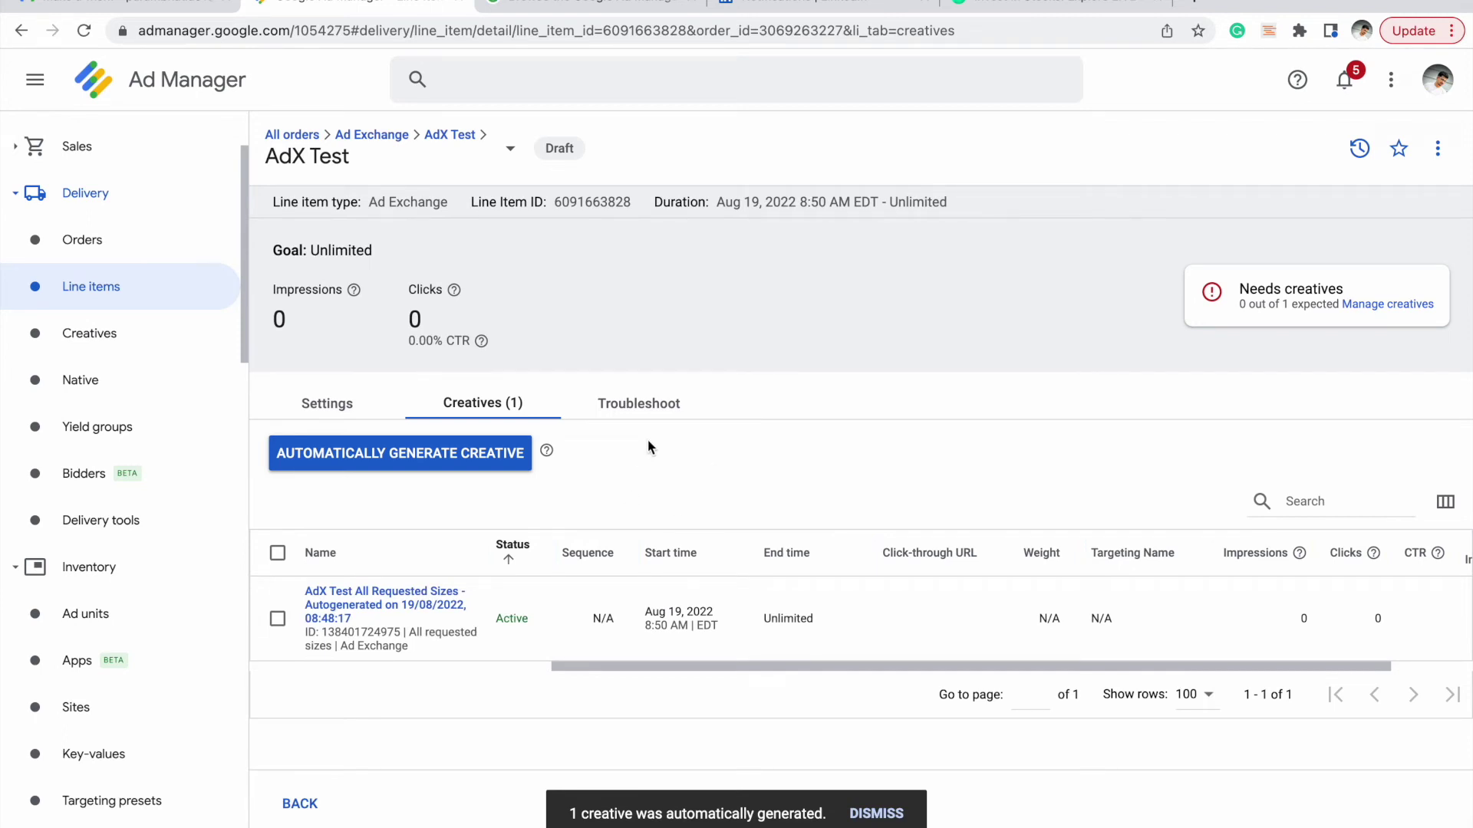
click(472, 144)
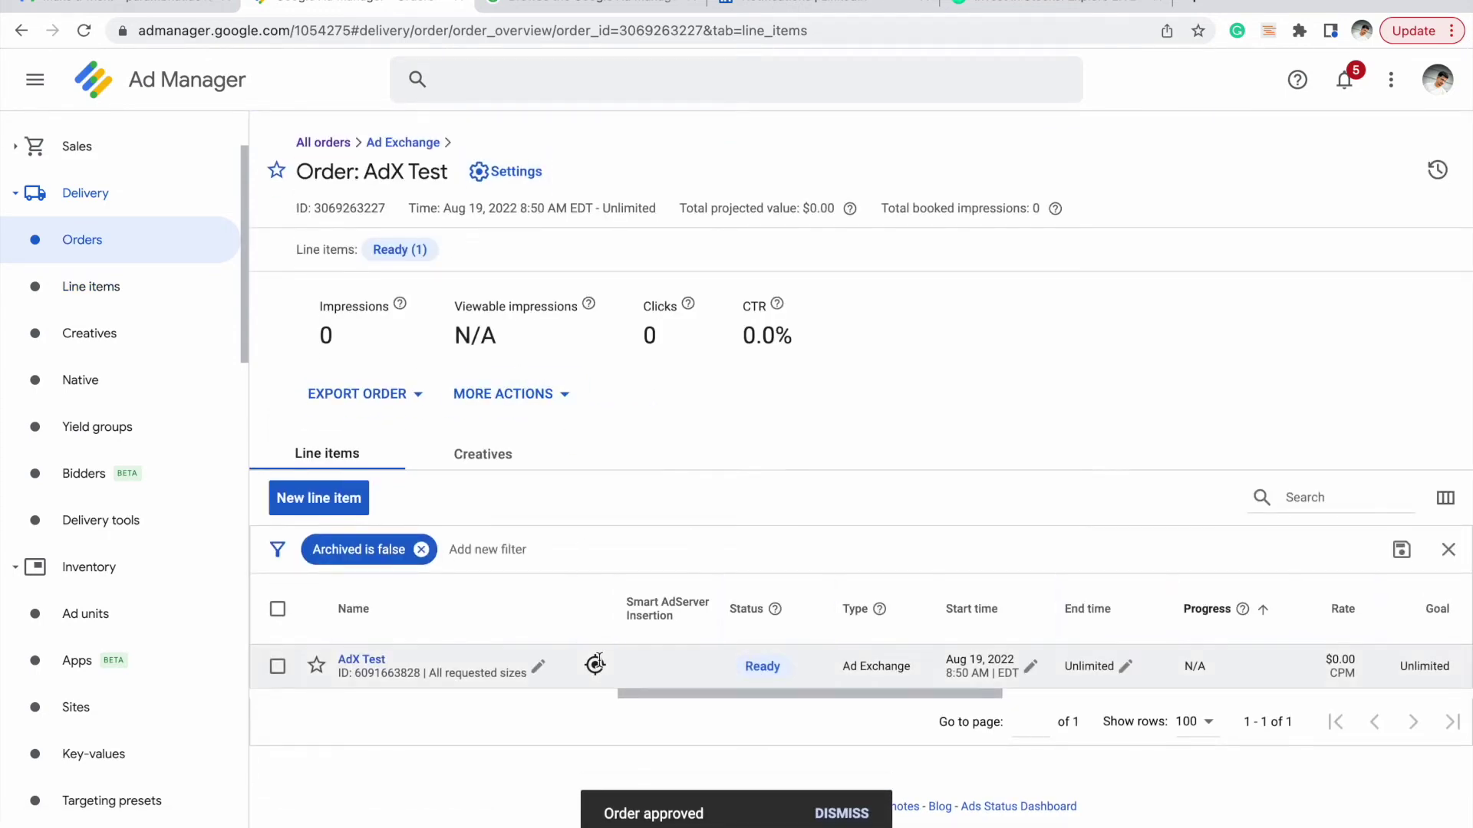
click(595, 664)
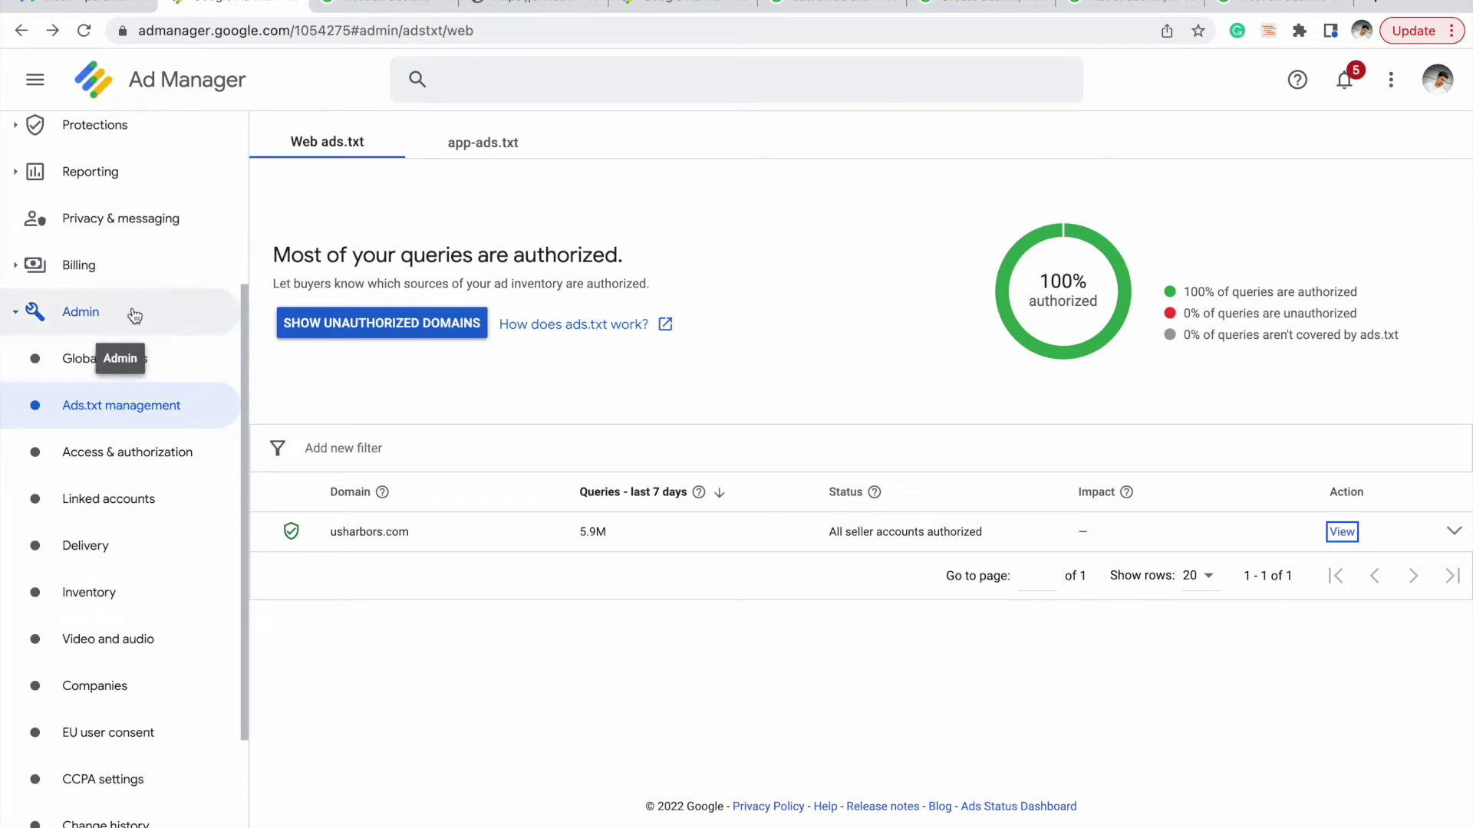
- Open ads.txt management for web and view the latest crawled ads.txt file for usharbors.com
click(125, 421)
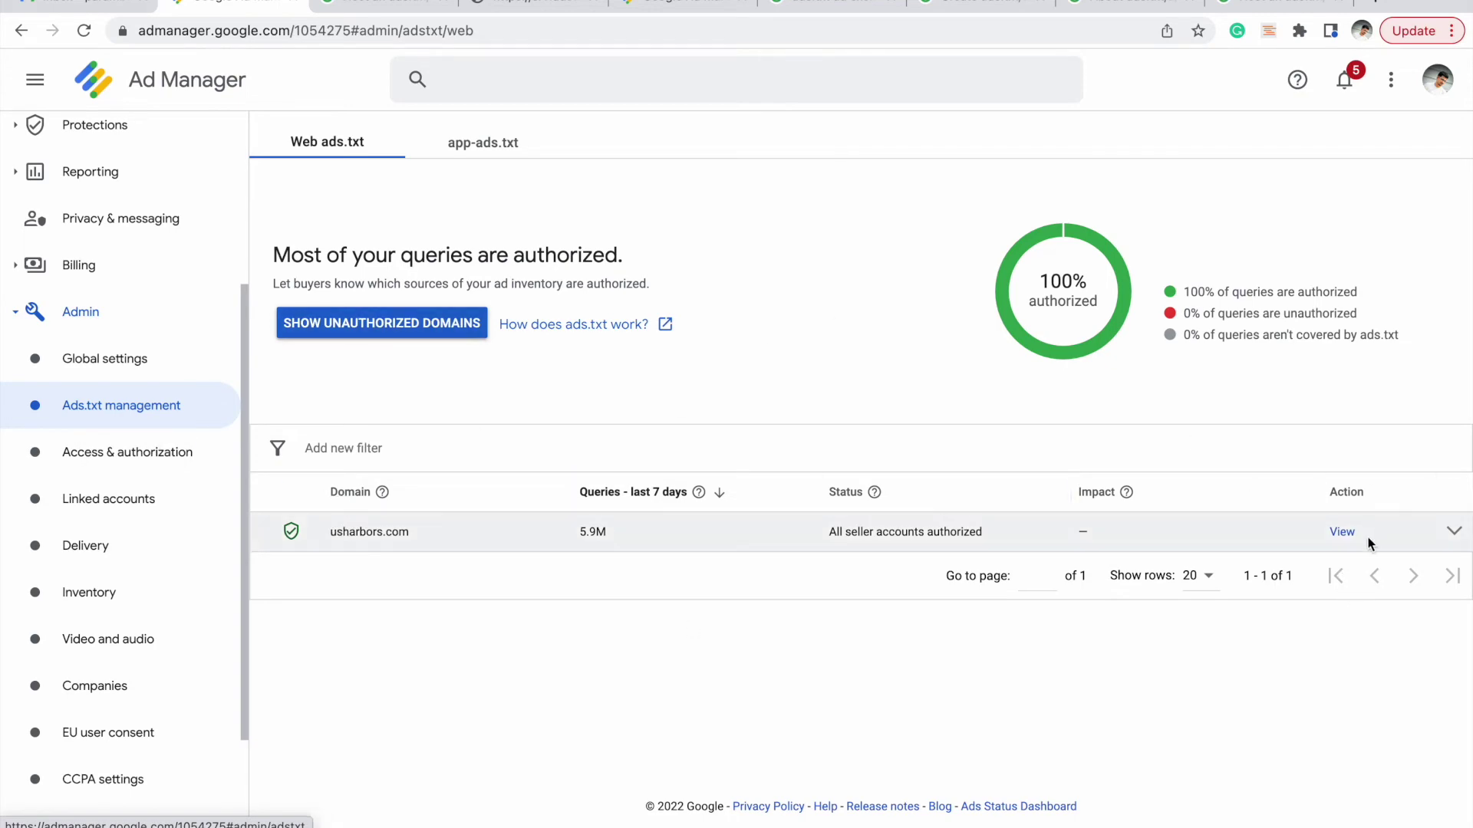
click(1343, 532)
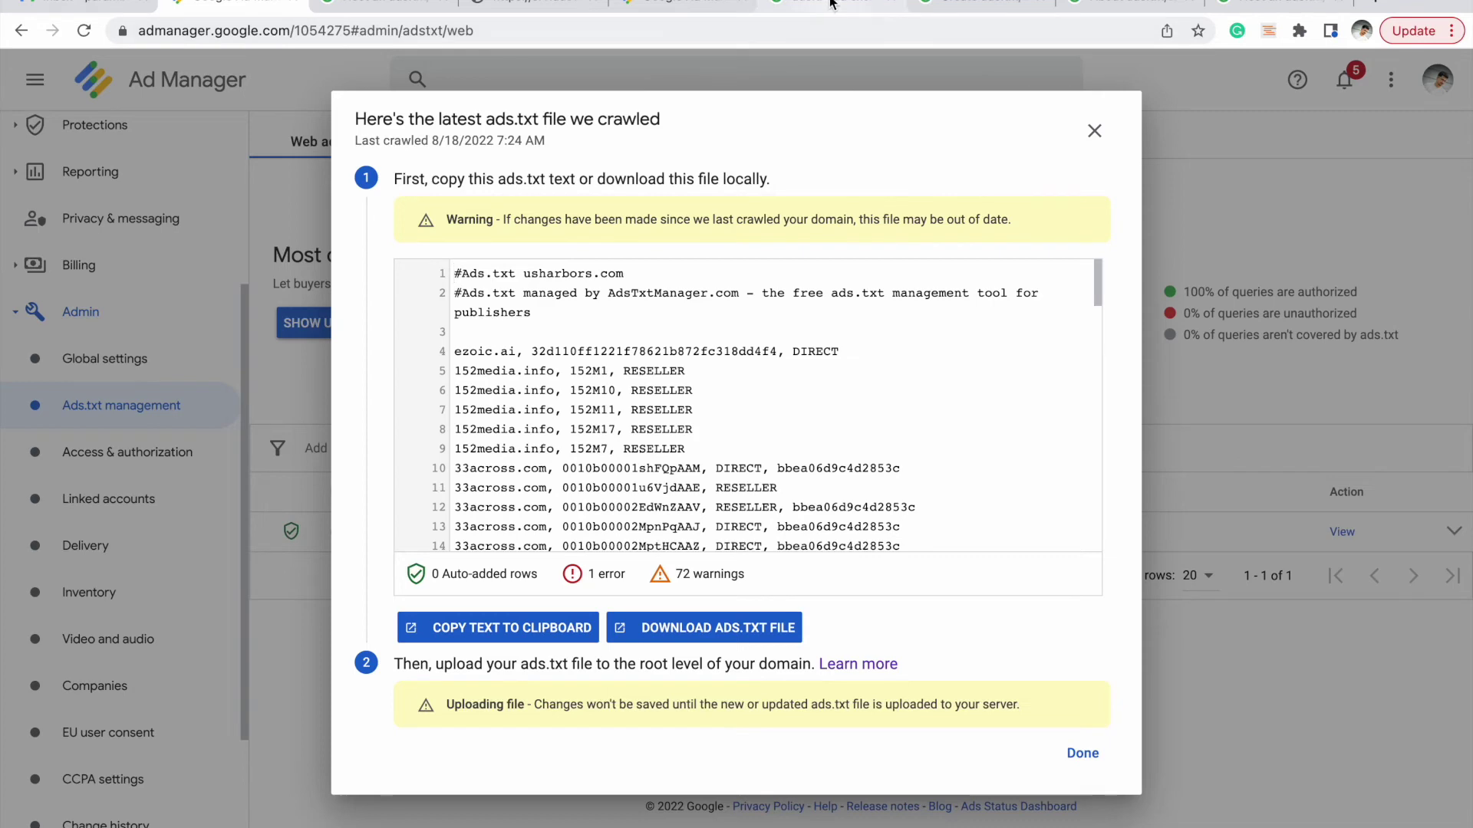
- Switch to the Google Ad Manager Help page and examine the domain and publisher ID in the DIRECT ads.txt example line
click(721, 11)
click(422, 3)
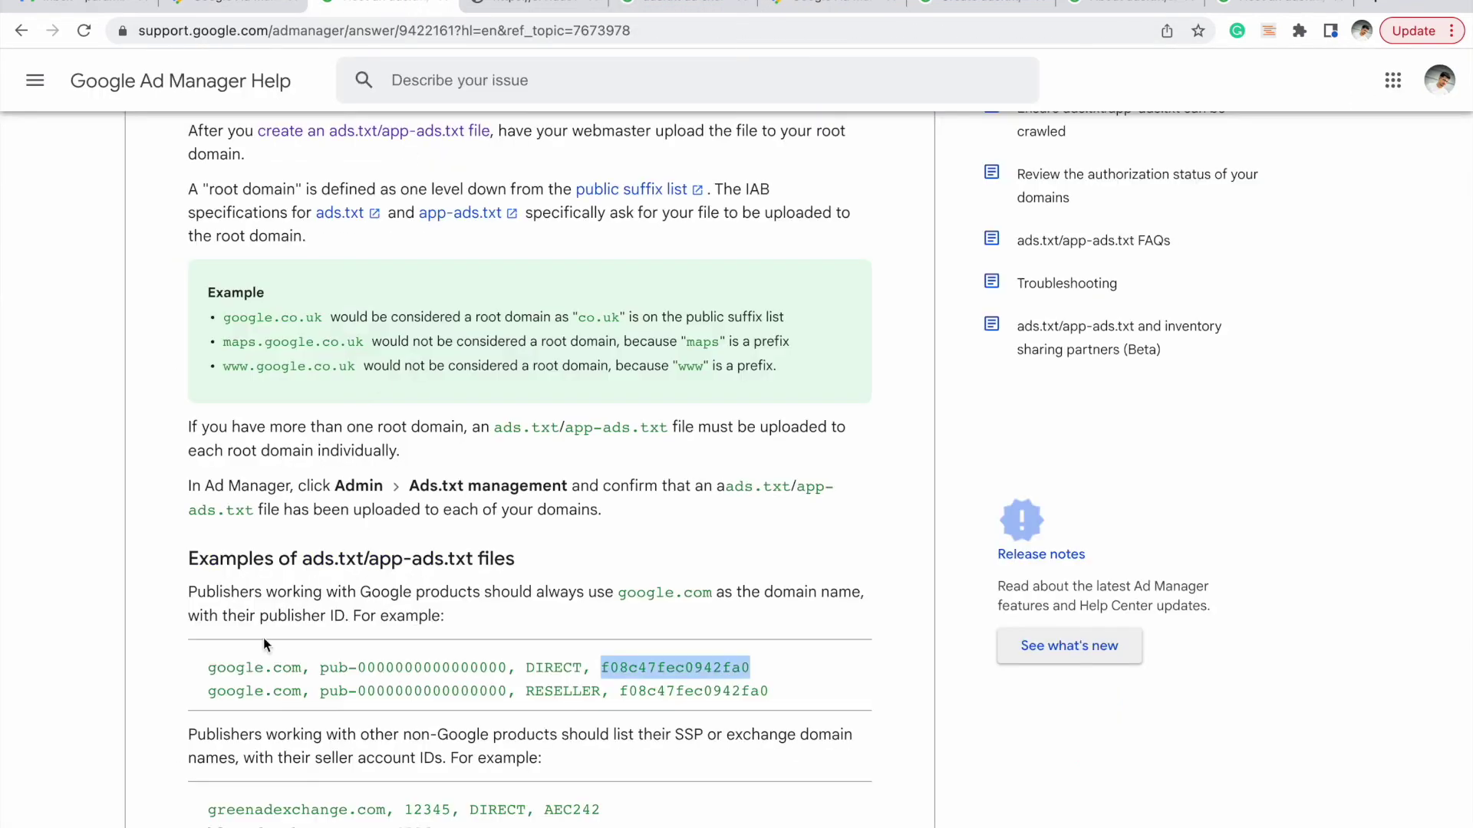
triple_click(233, 667)
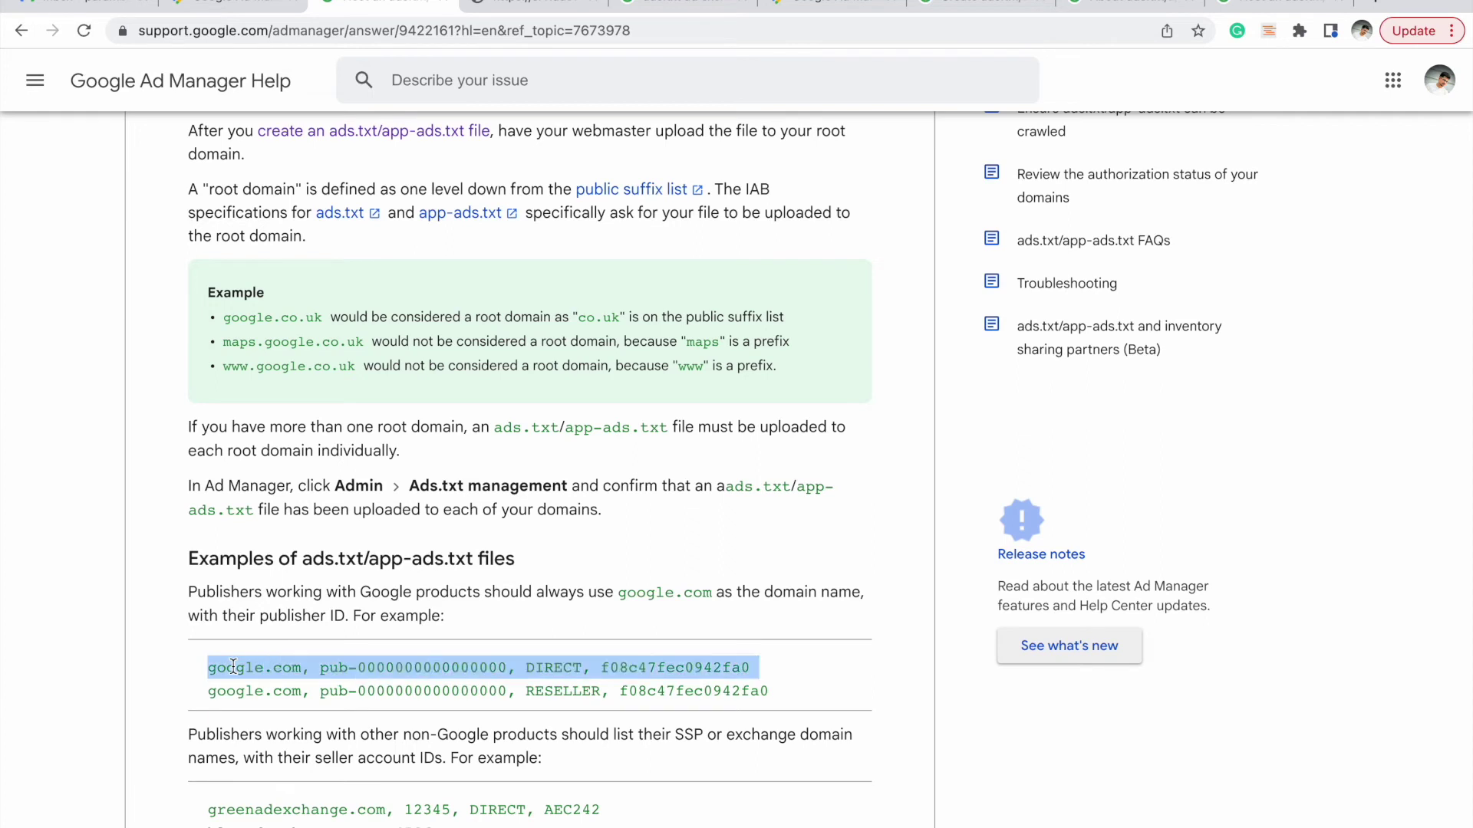
triple_click(233, 666)
click(248, 669)
drag(301, 668, 228, 667)
click(286, 667)
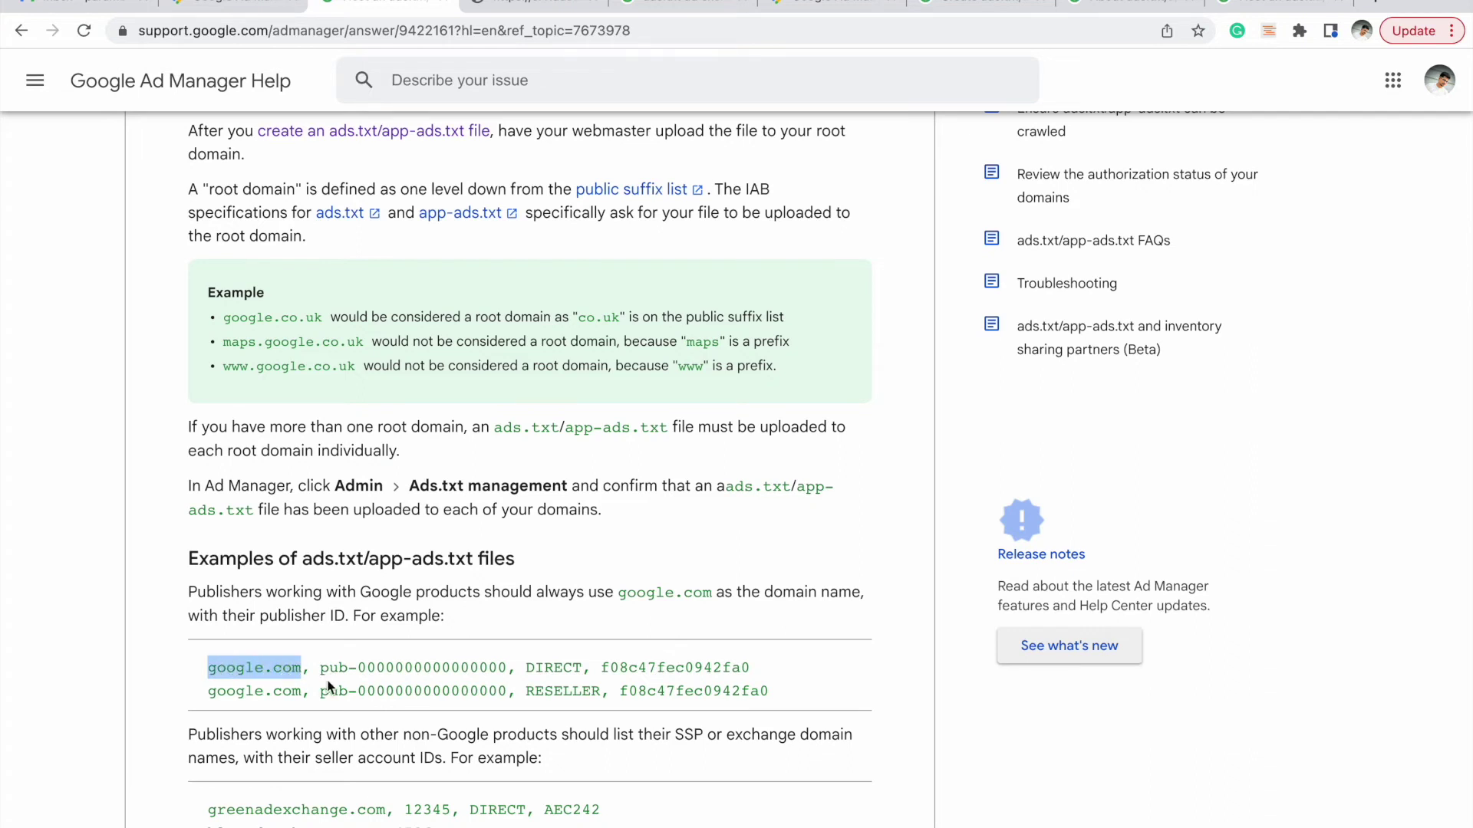
drag(321, 668, 506, 668)
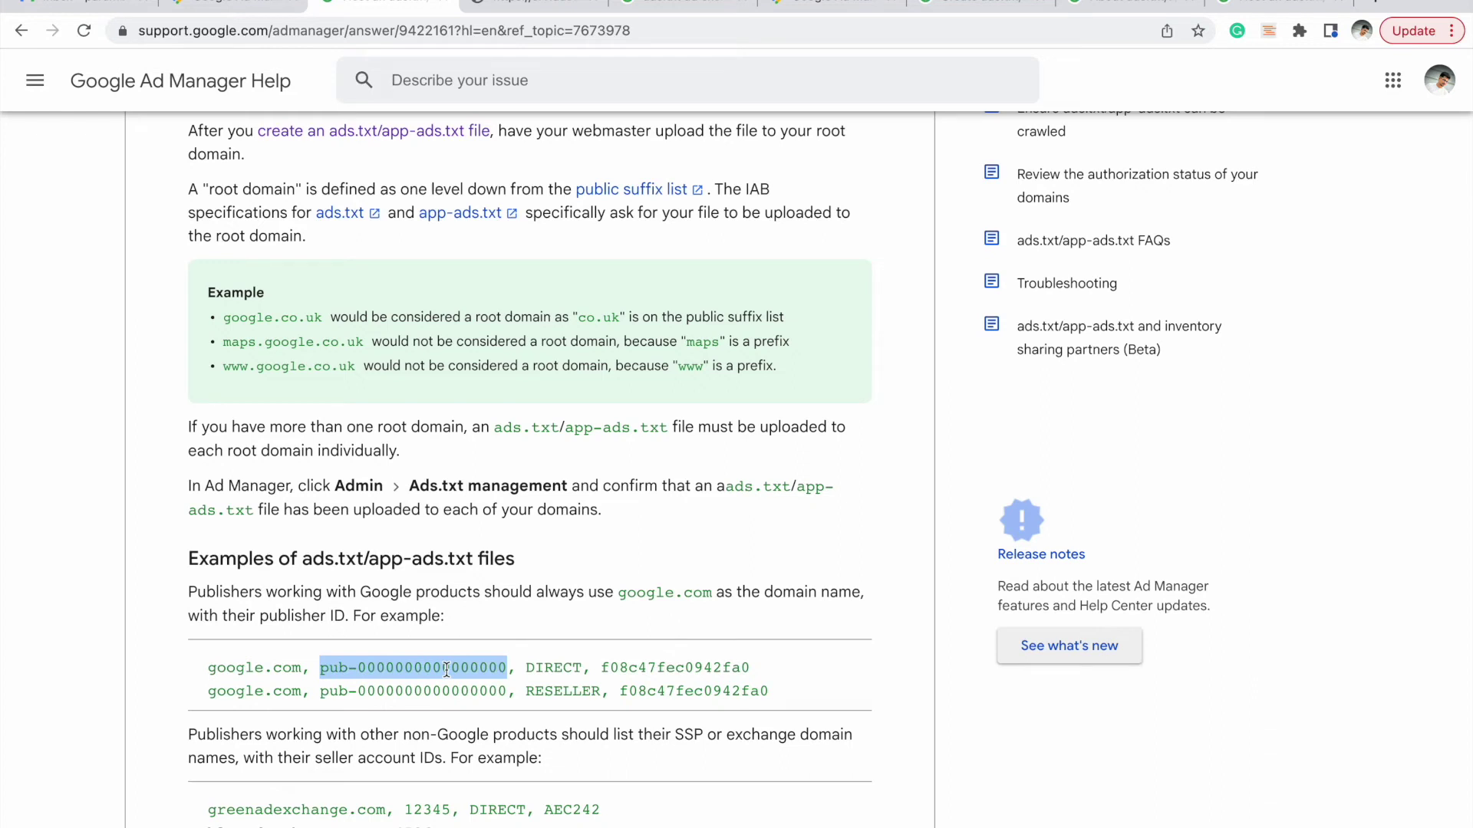
drag(321, 667, 506, 669)
- Back in Ad Manager, close the crawled ads.txt file and look up the Maine Boats Homes and Harbors - AdX web property code in linked accounts
key(ctrl+shift+Tab)
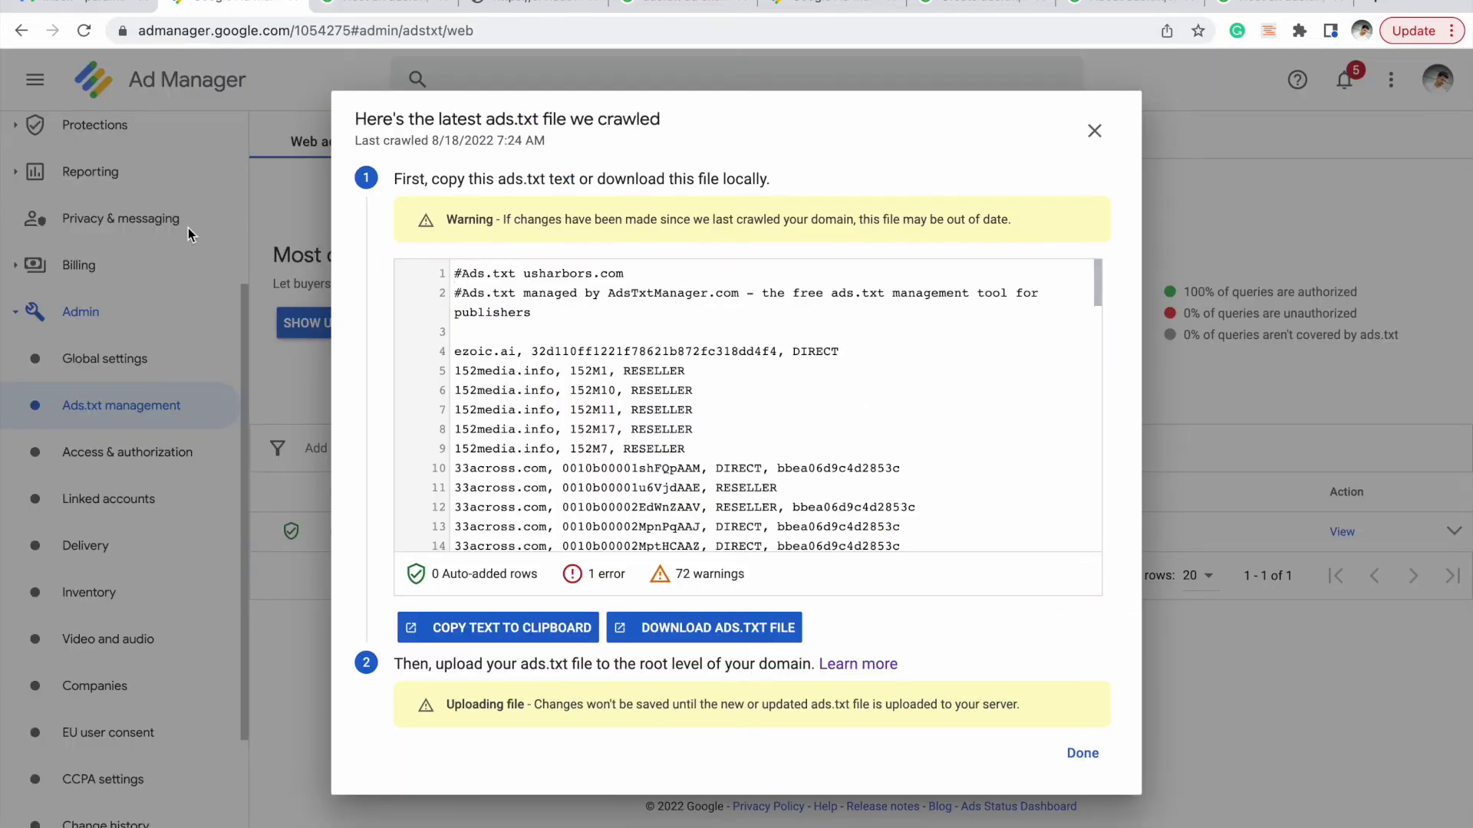
click(1095, 131)
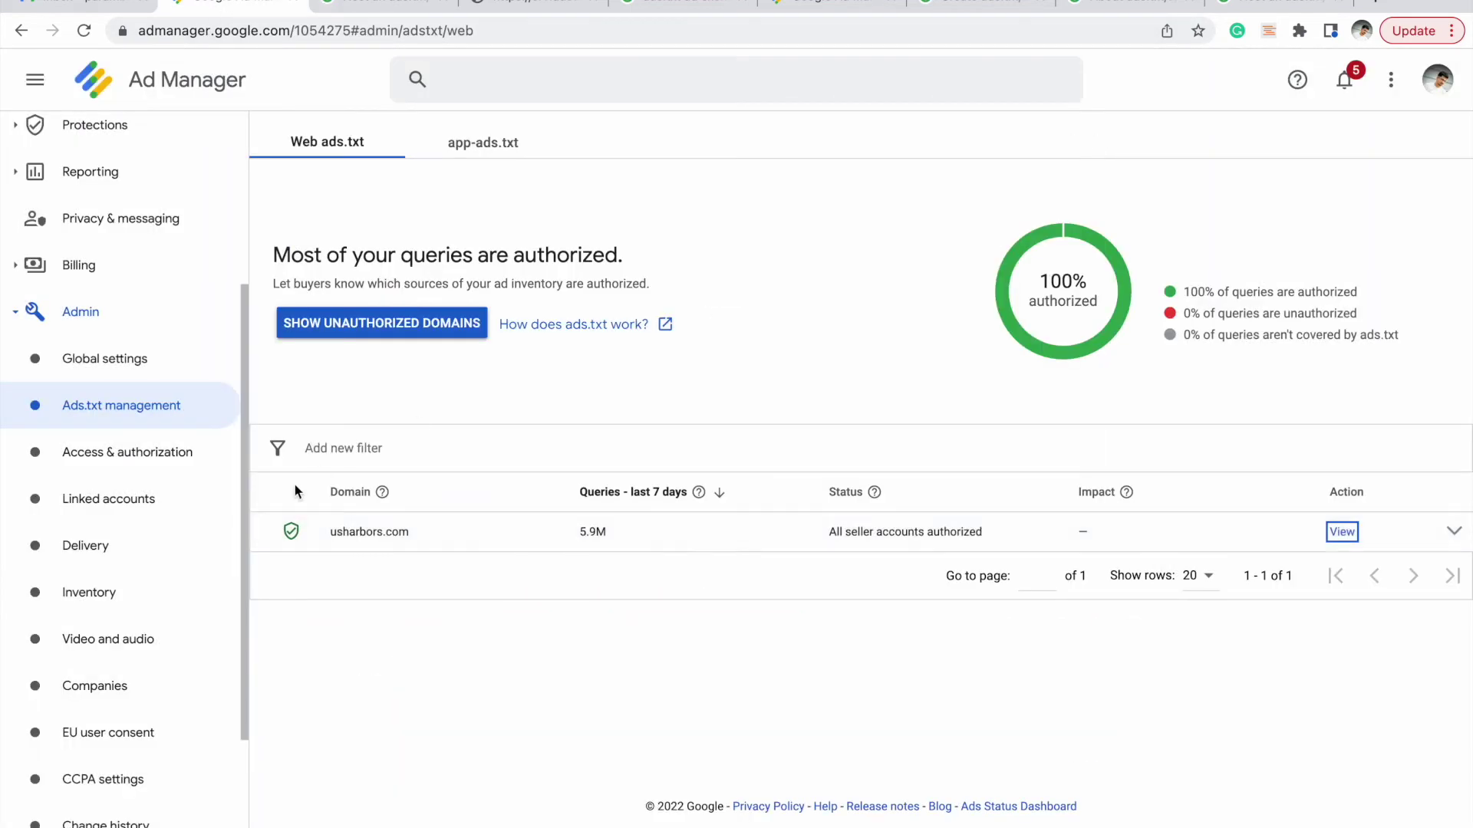
click(142, 501)
click(508, 146)
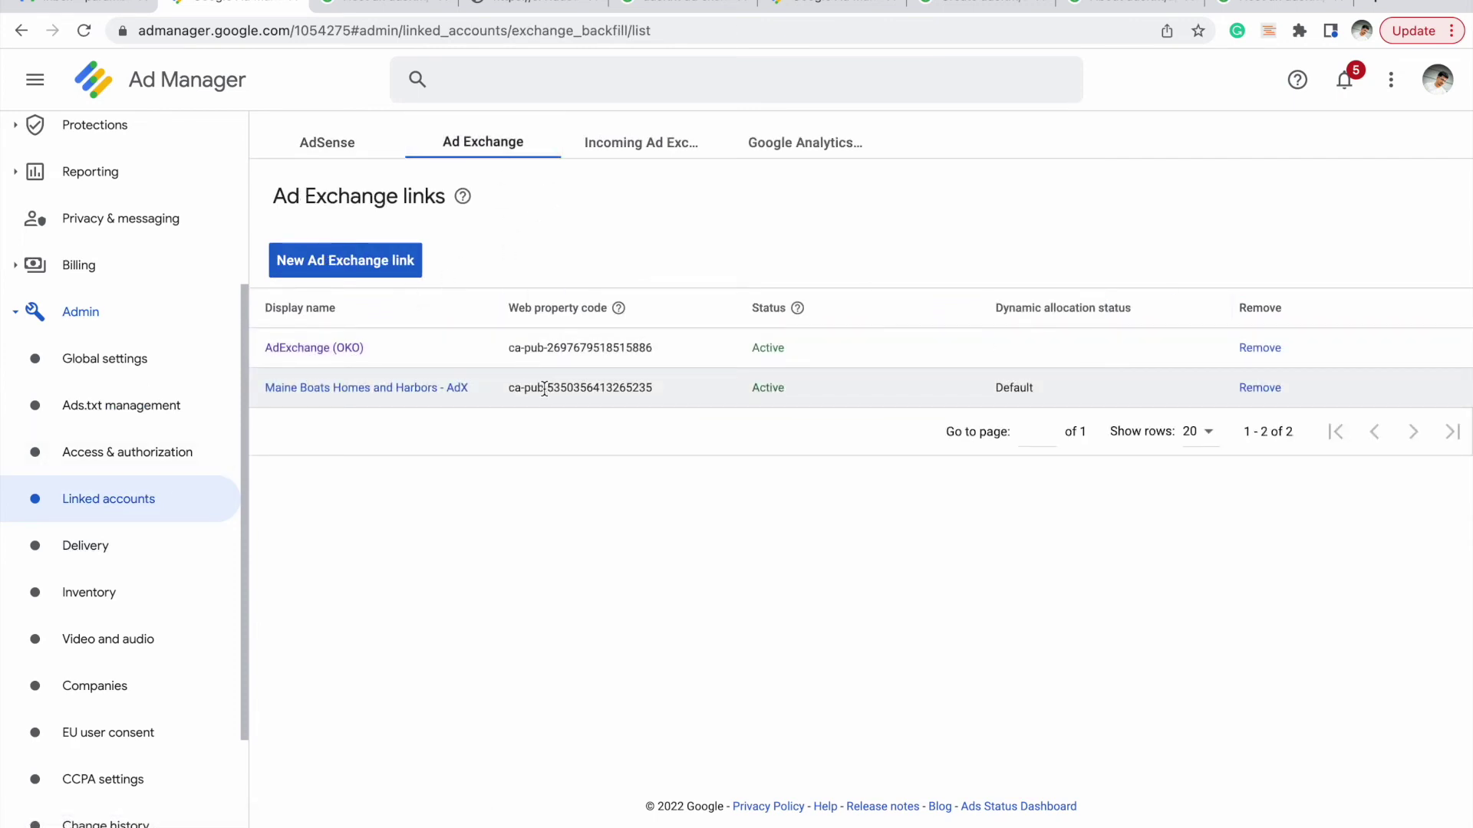
triple_click(544, 388)
- Return to the Ad Manager Help example and review each field of the google.com DIRECT line, including relationship type and certification ID
click(382, 6)
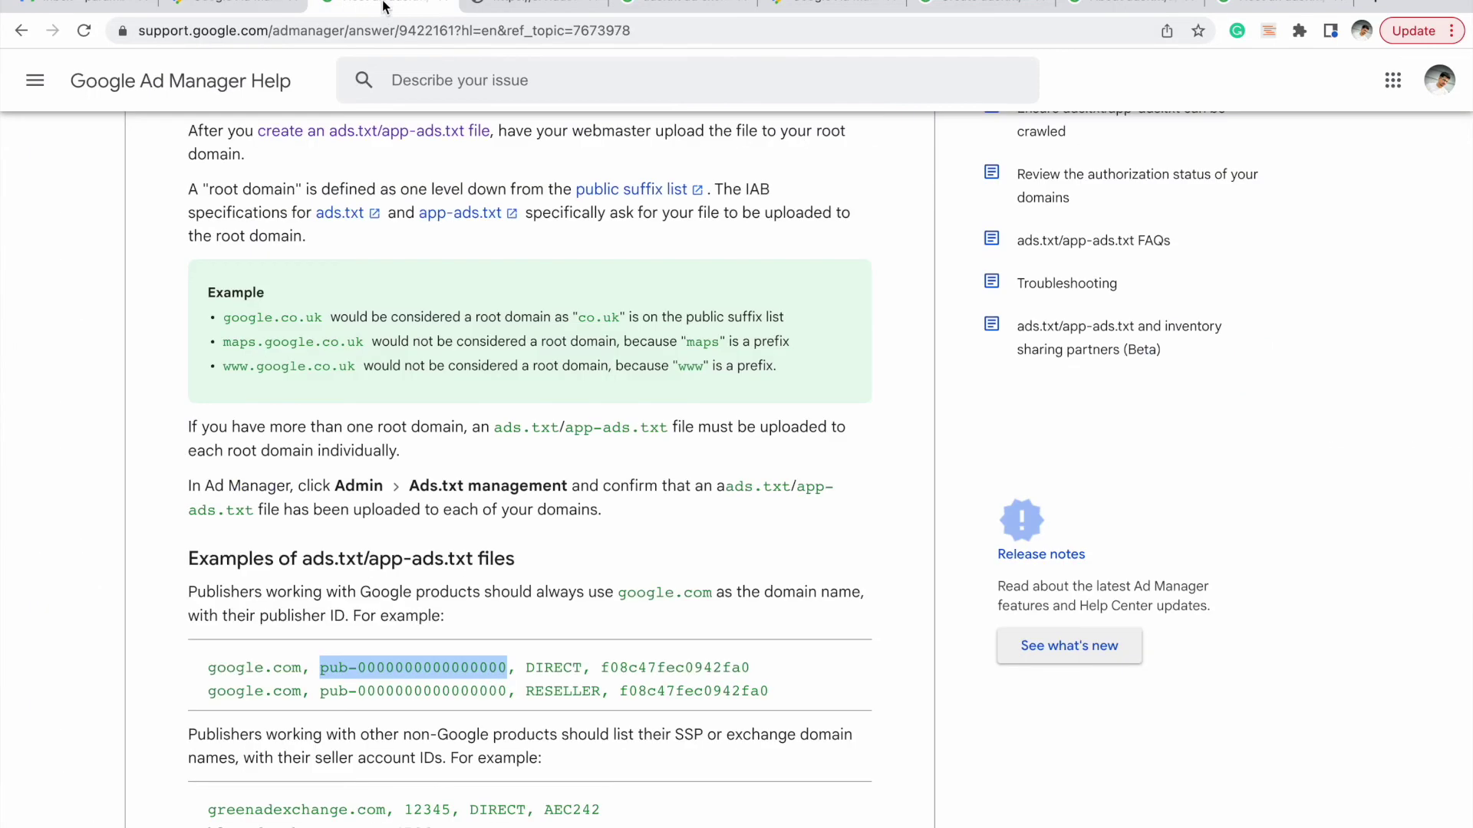
double_click(326, 672)
double_click(538, 672)
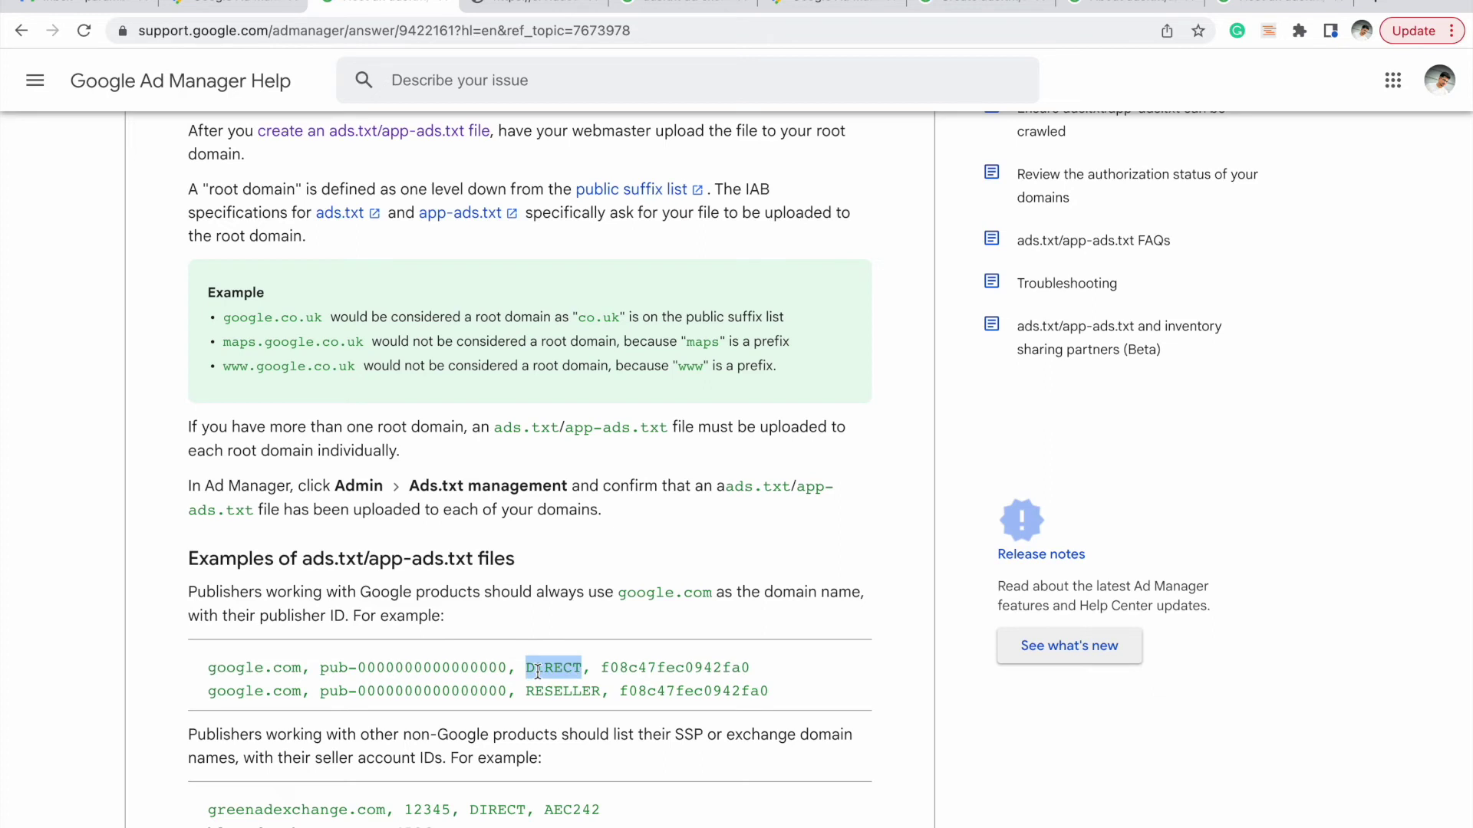
double_click(609, 667)
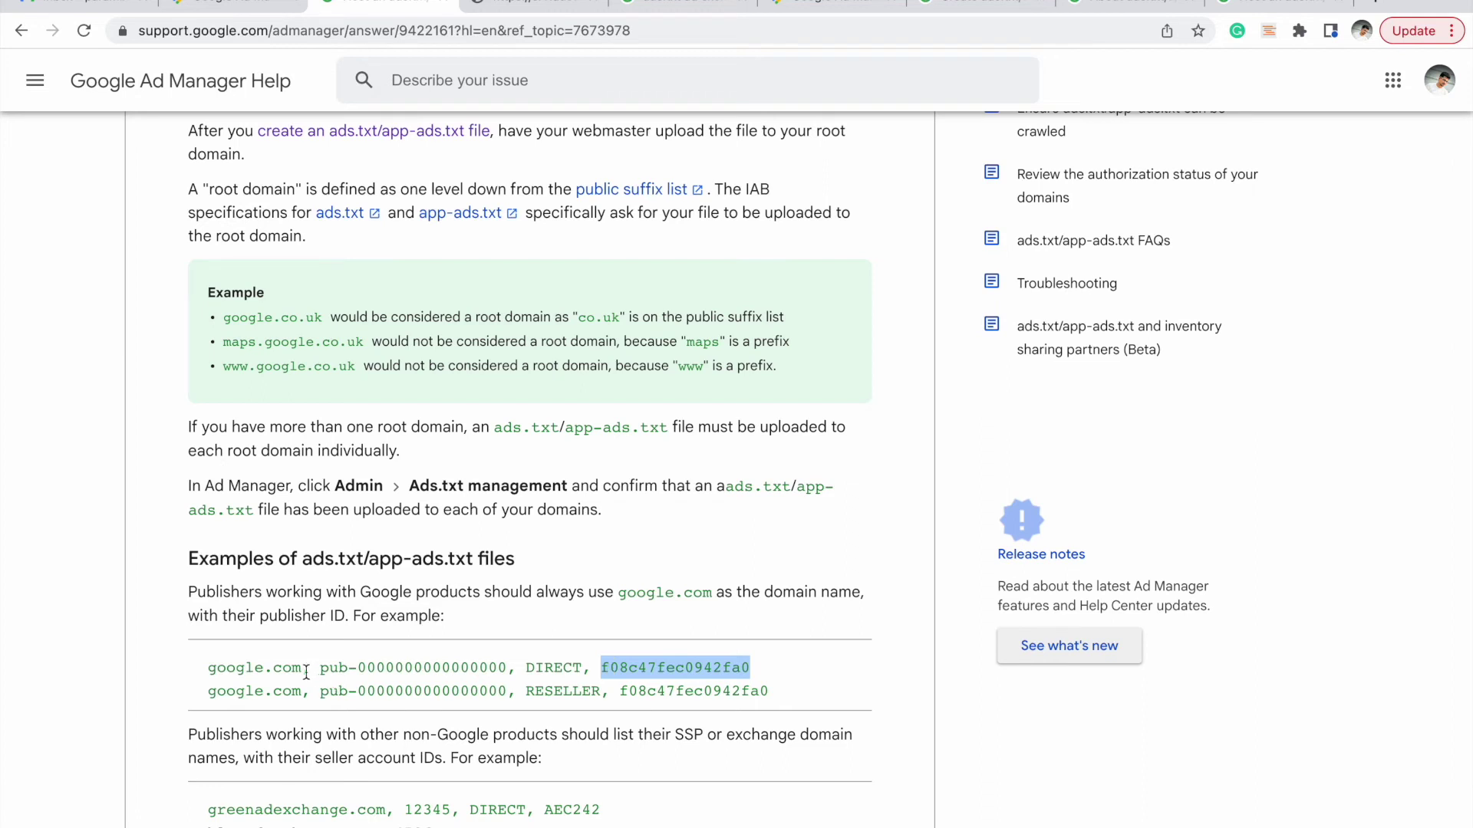
drag(302, 668, 216, 668)
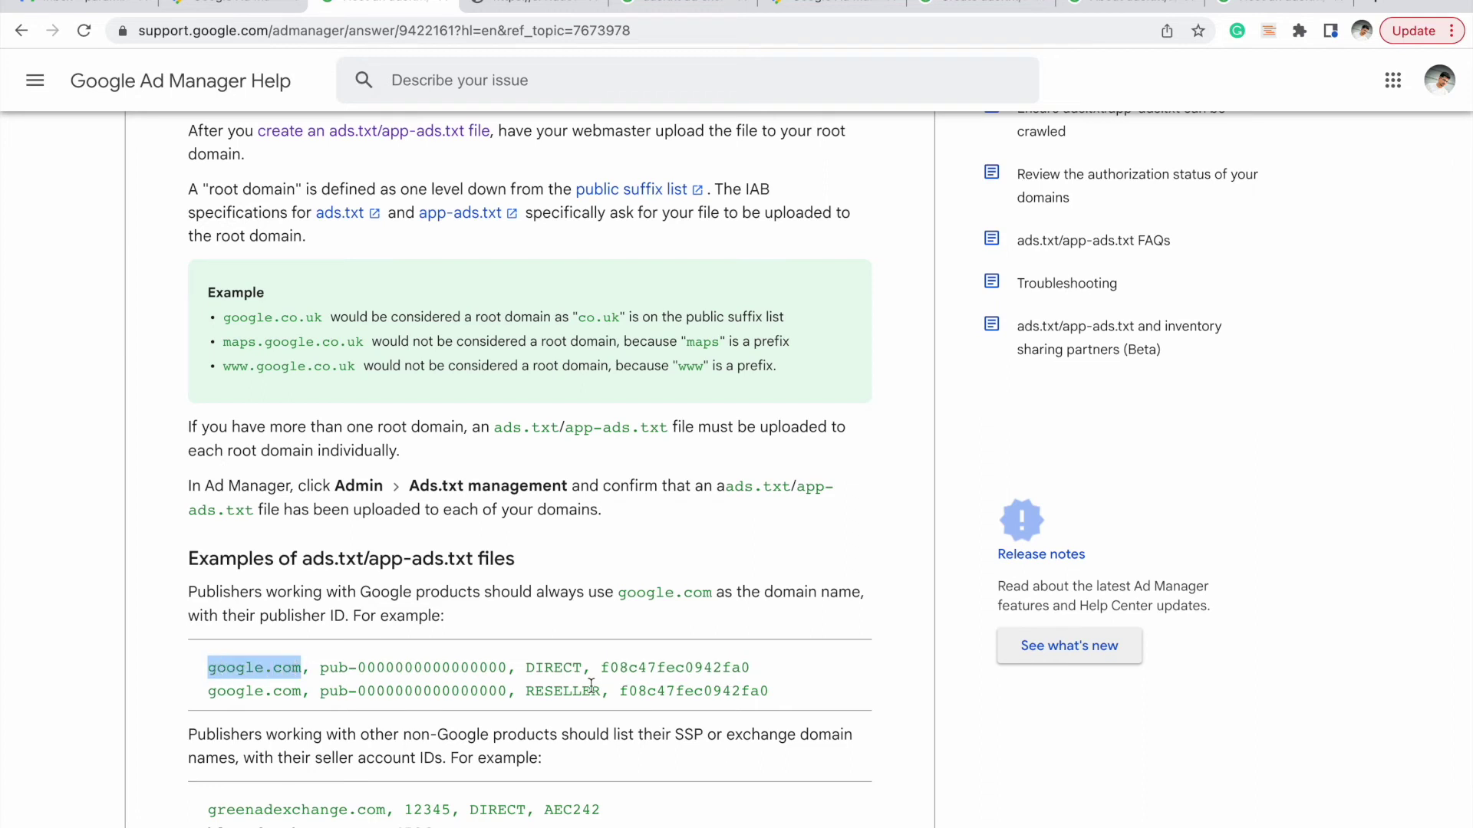
triple_click(615, 669)
double_click(615, 668)
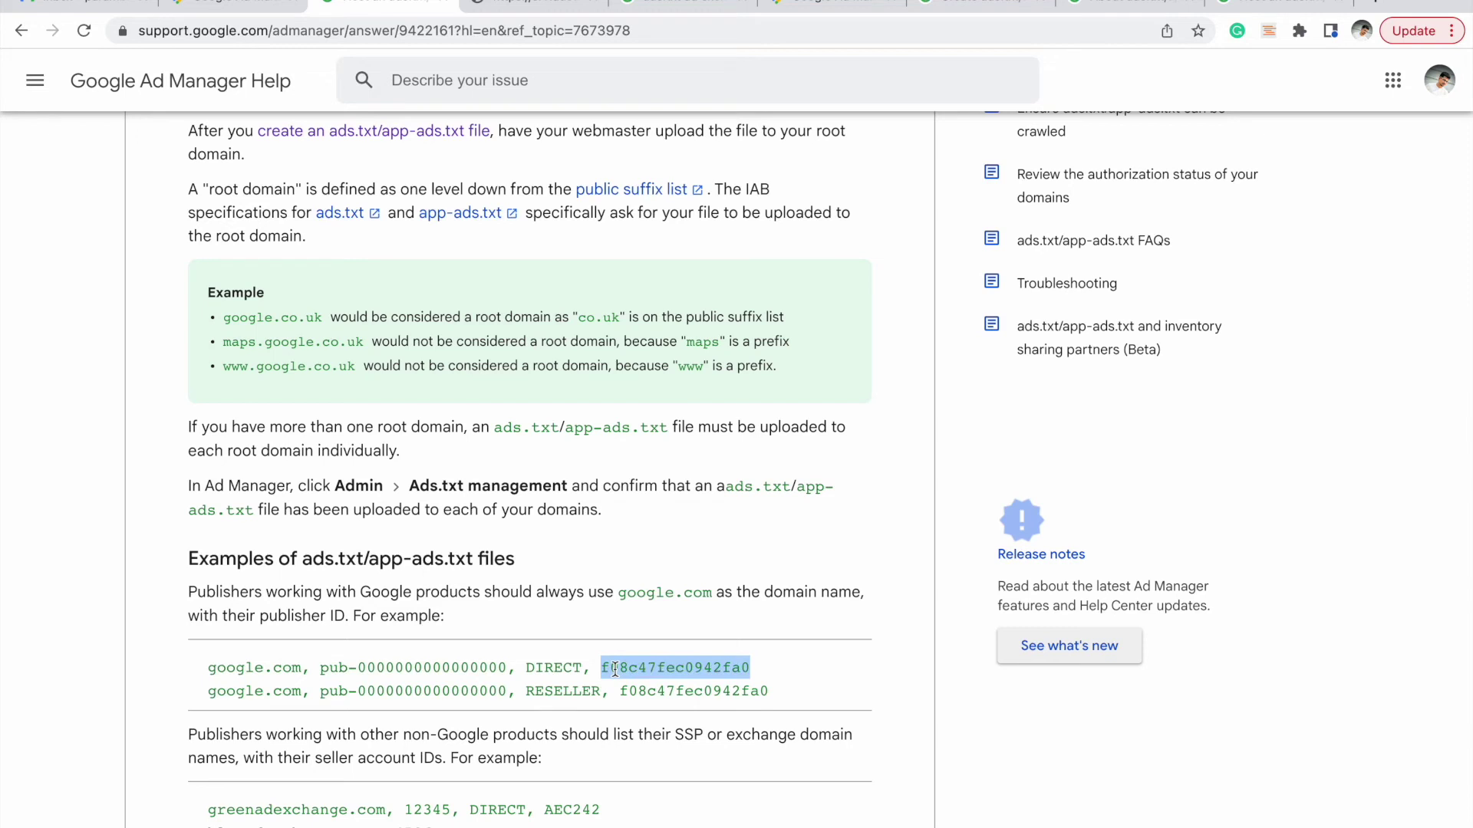
double_click(468, 667)
shift+click(318, 667)
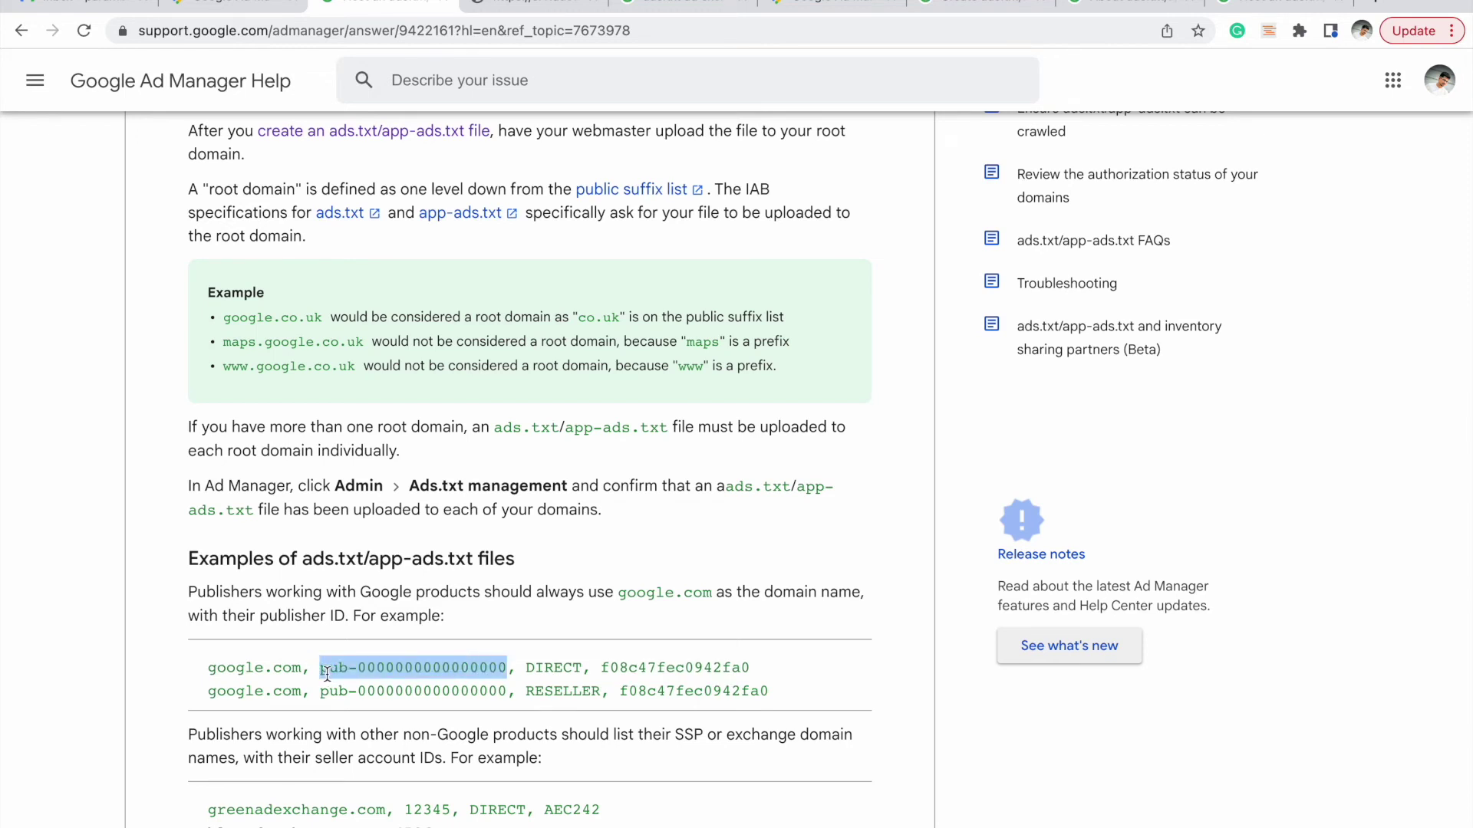
triple_click(260, 674)
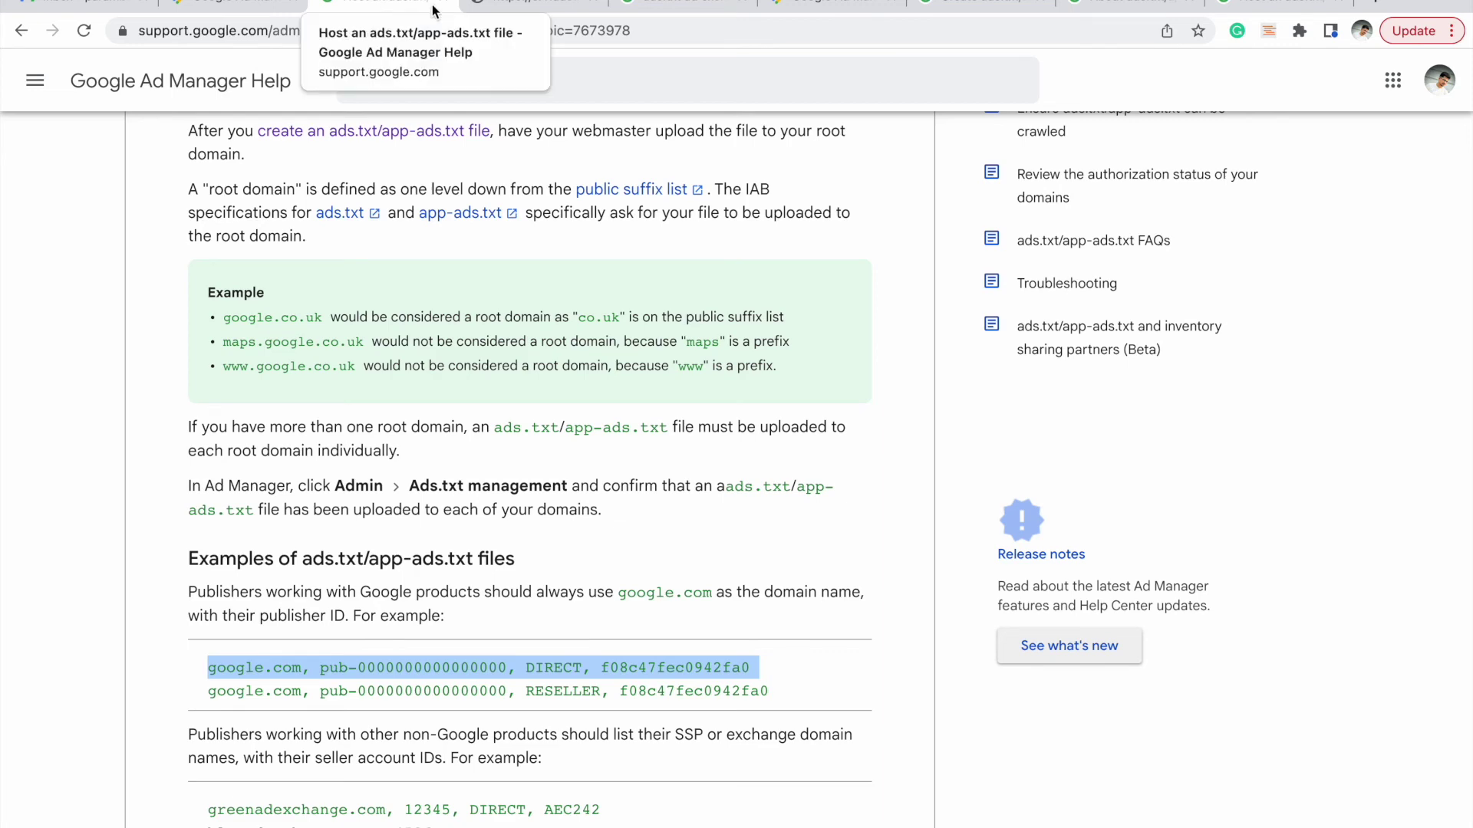
click(509, 3)
click(491, 24)
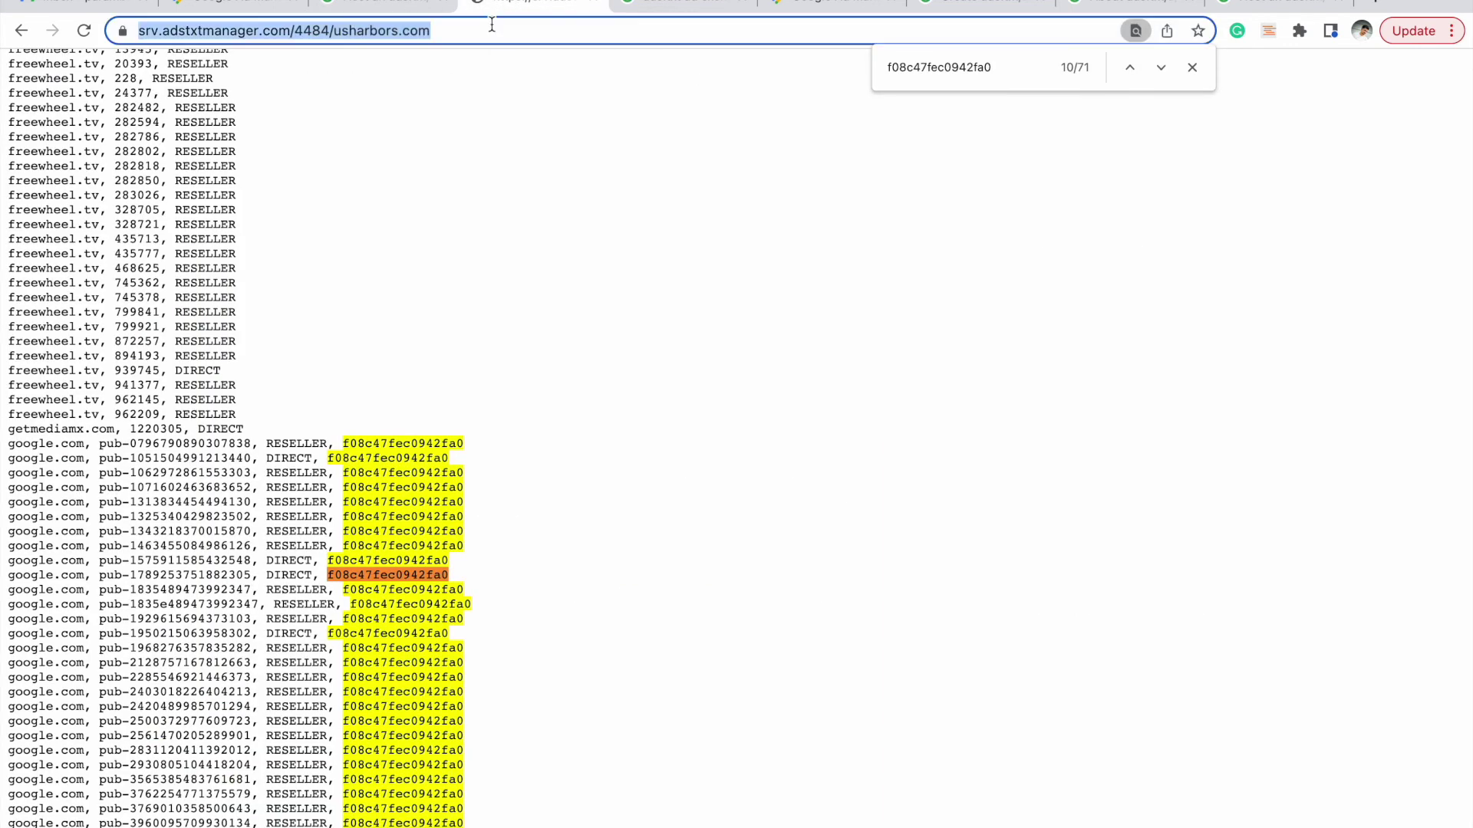
text(ab)
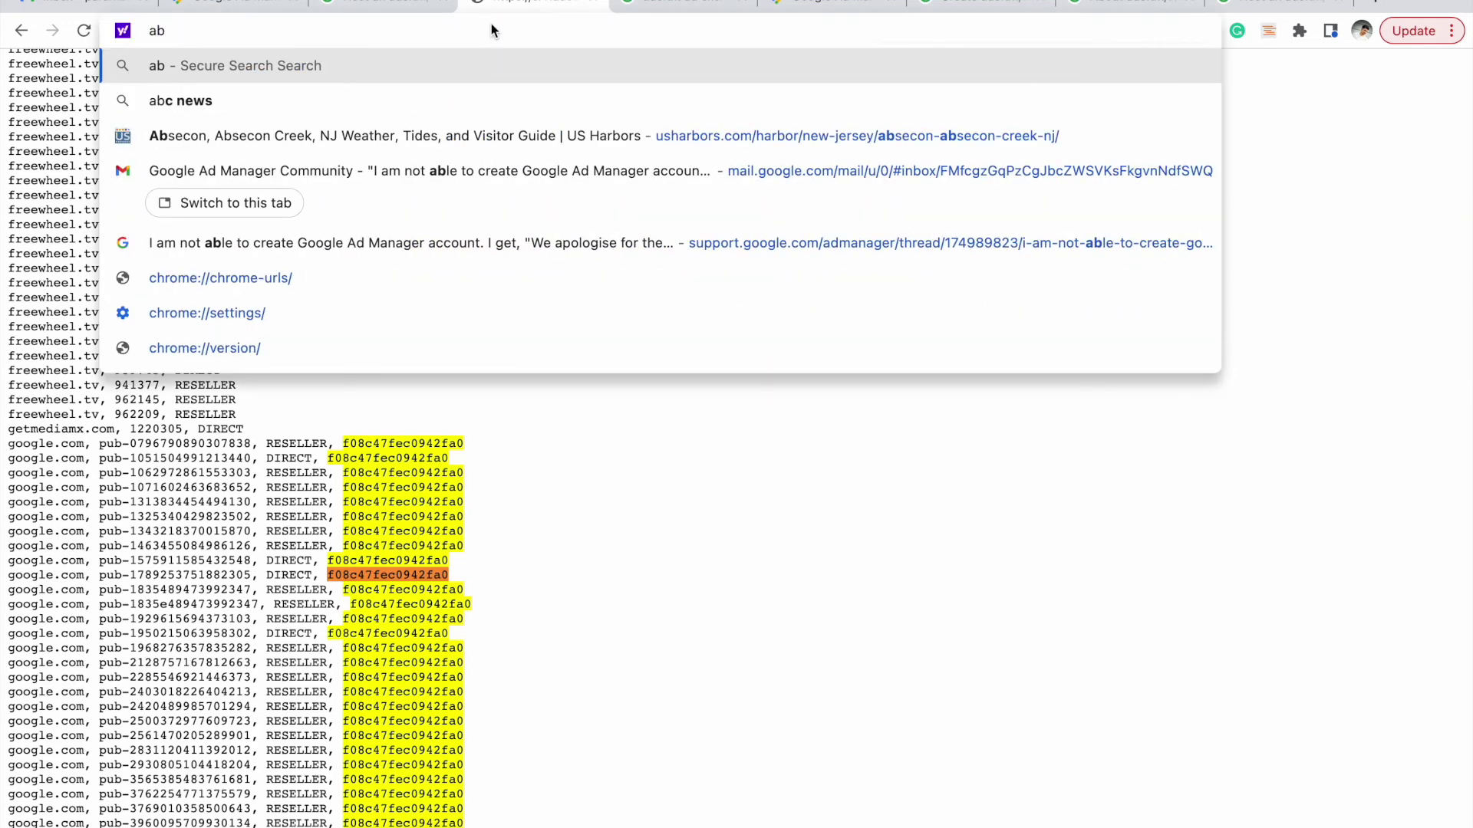
text(c.com)
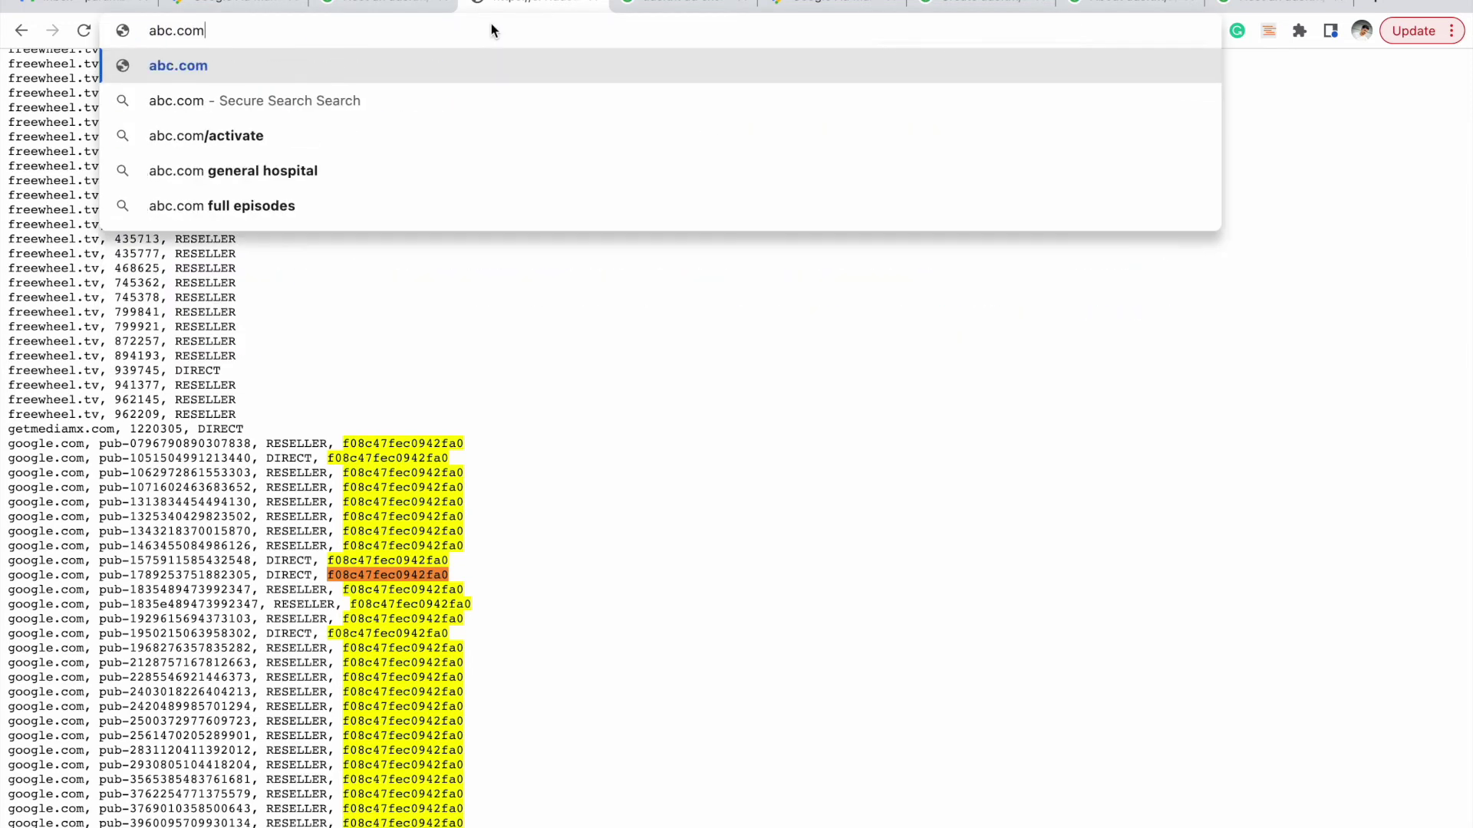
text(/ads.txt)
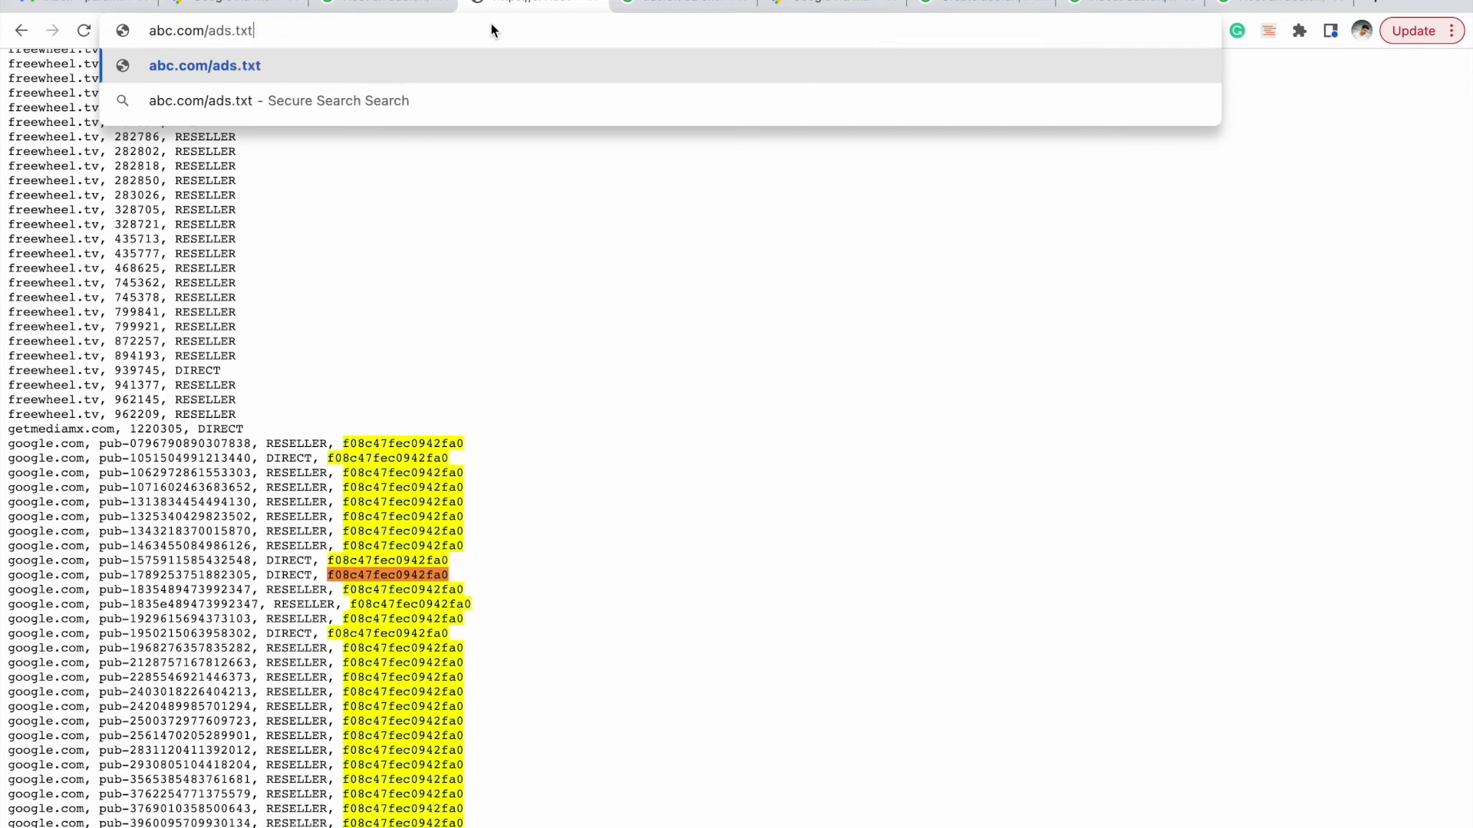
- Load google.co.in and search for "new york time"
triple_click(421, 38)
text(google.co.in)
key(Return)
text(newydopt)
key(BackSpace)
key(BackSpace)
key(BackSpace)
key(BackSpace)
key(BackSpace)
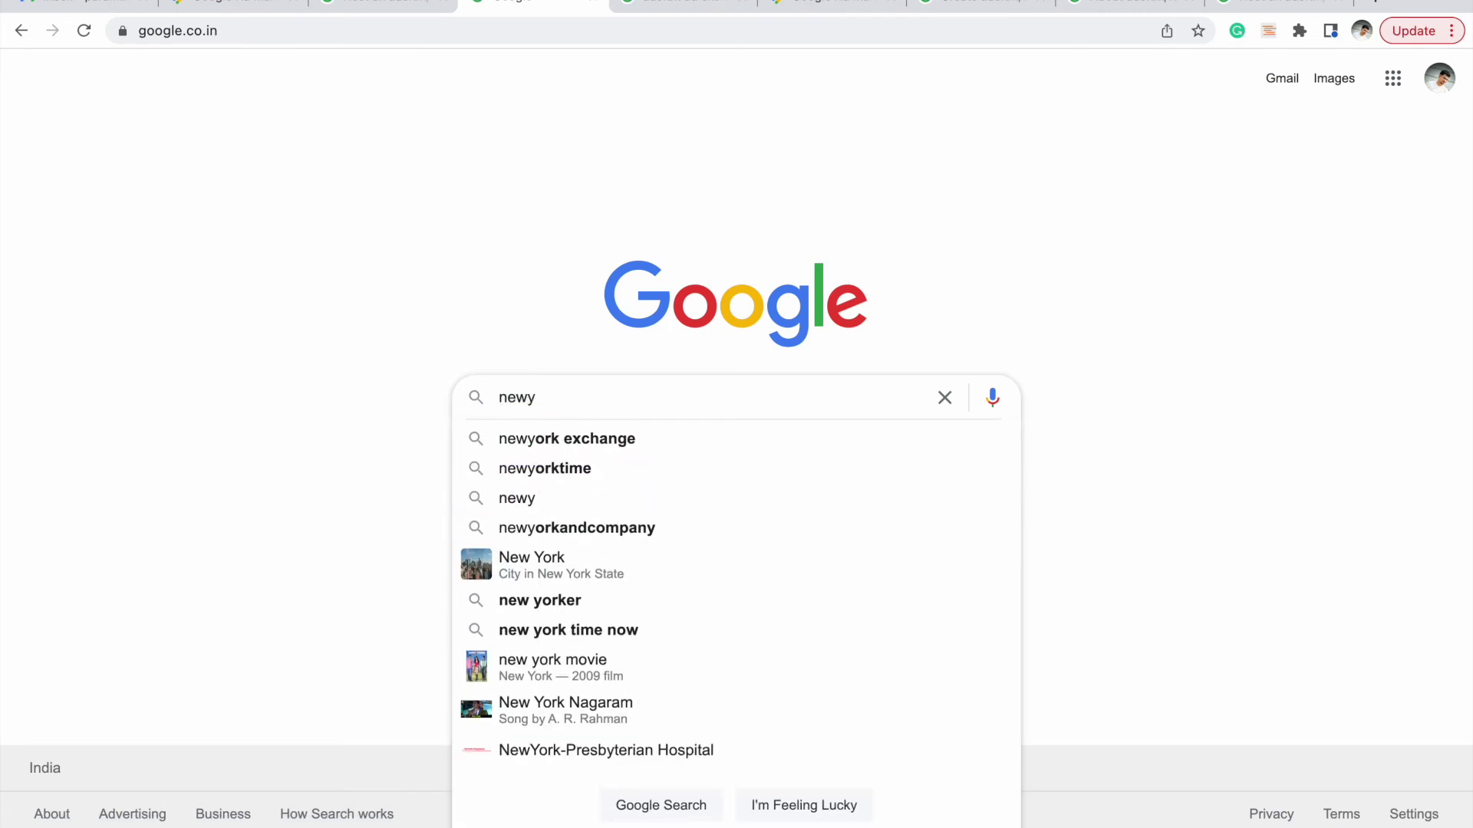
text(yo)
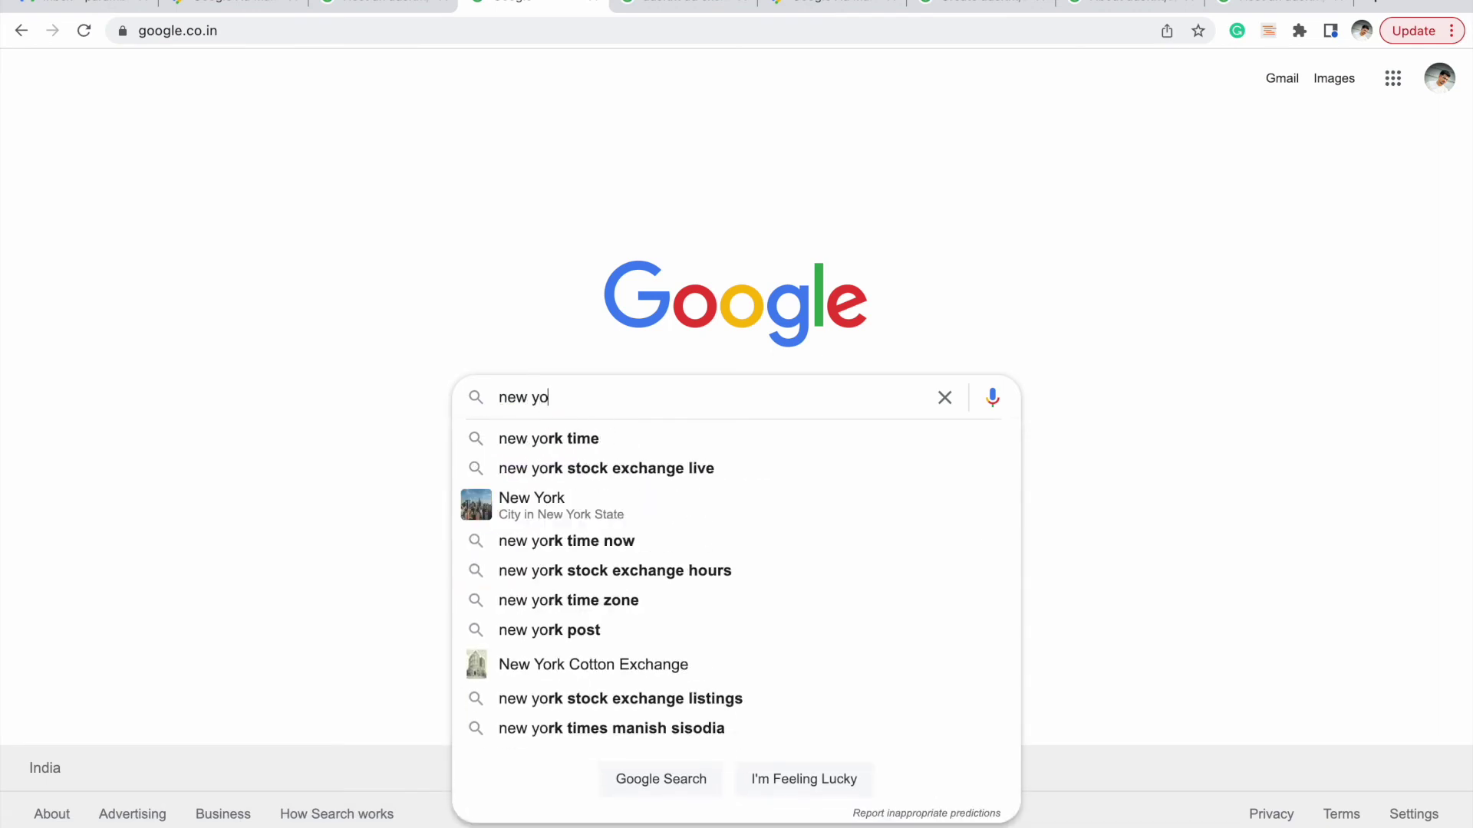
key(Down)
key(Return)
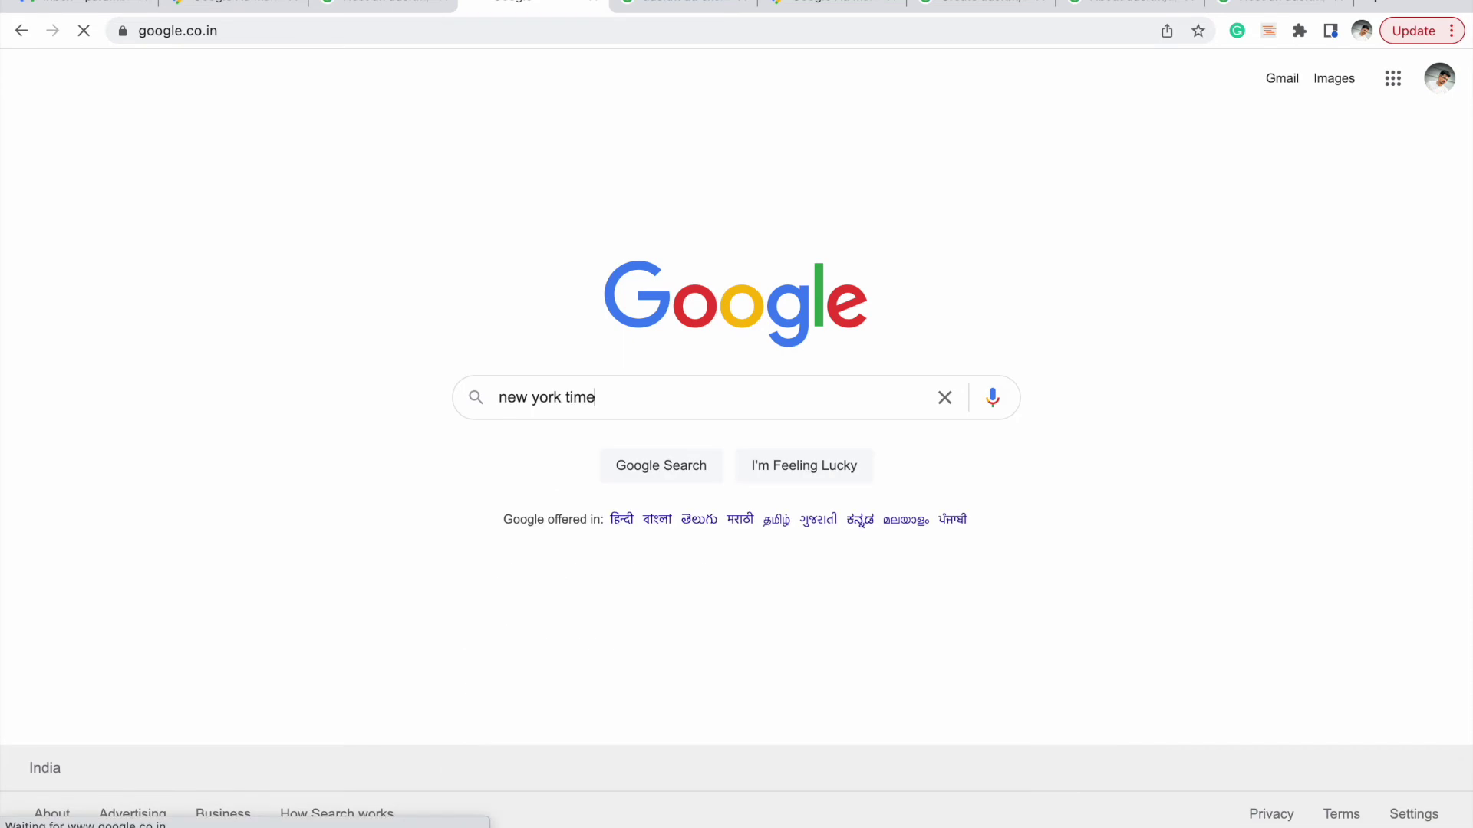
ctrl+click(291, 266)
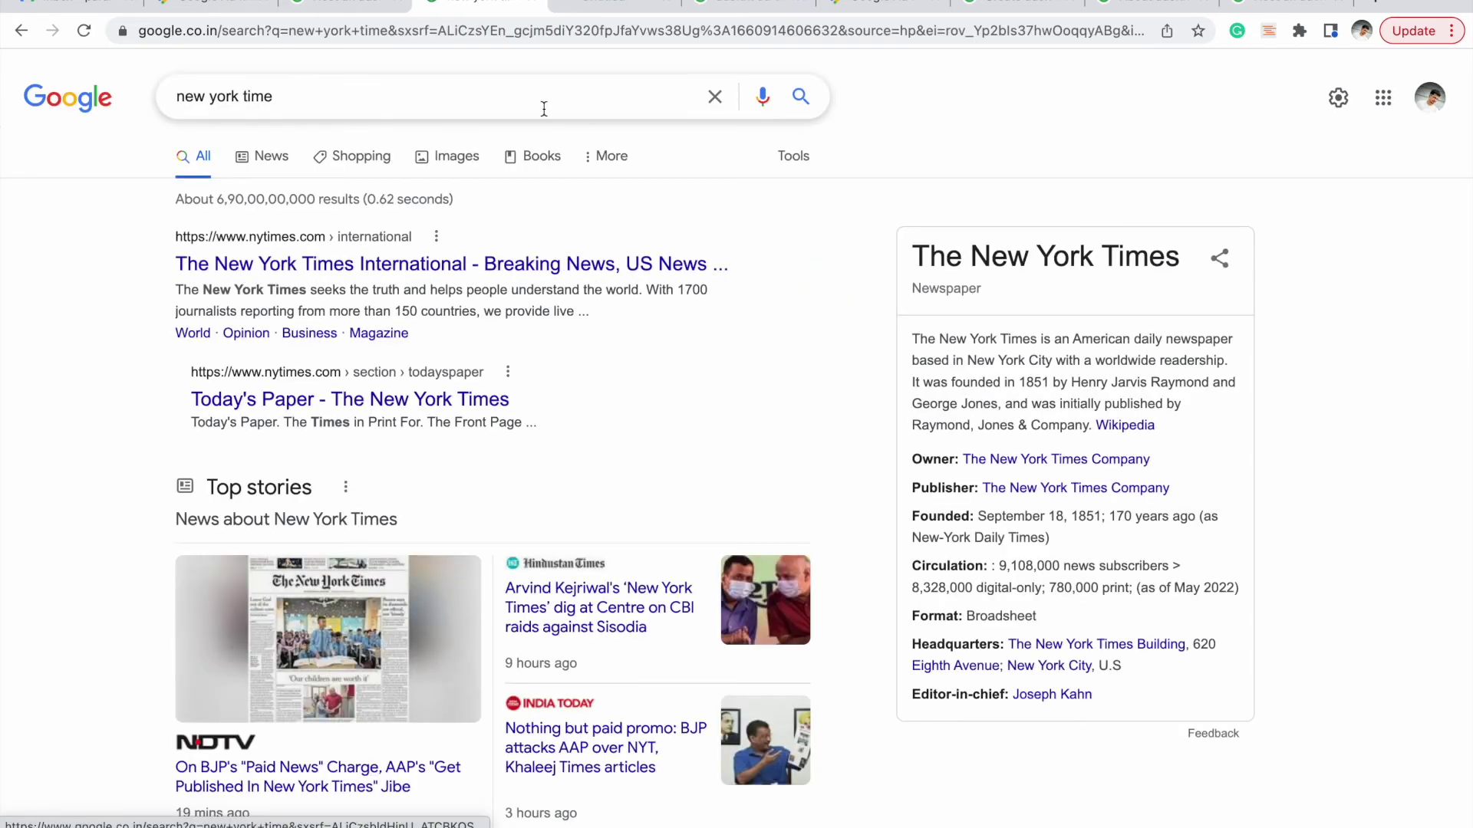
click(593, 8)
click(405, 32)
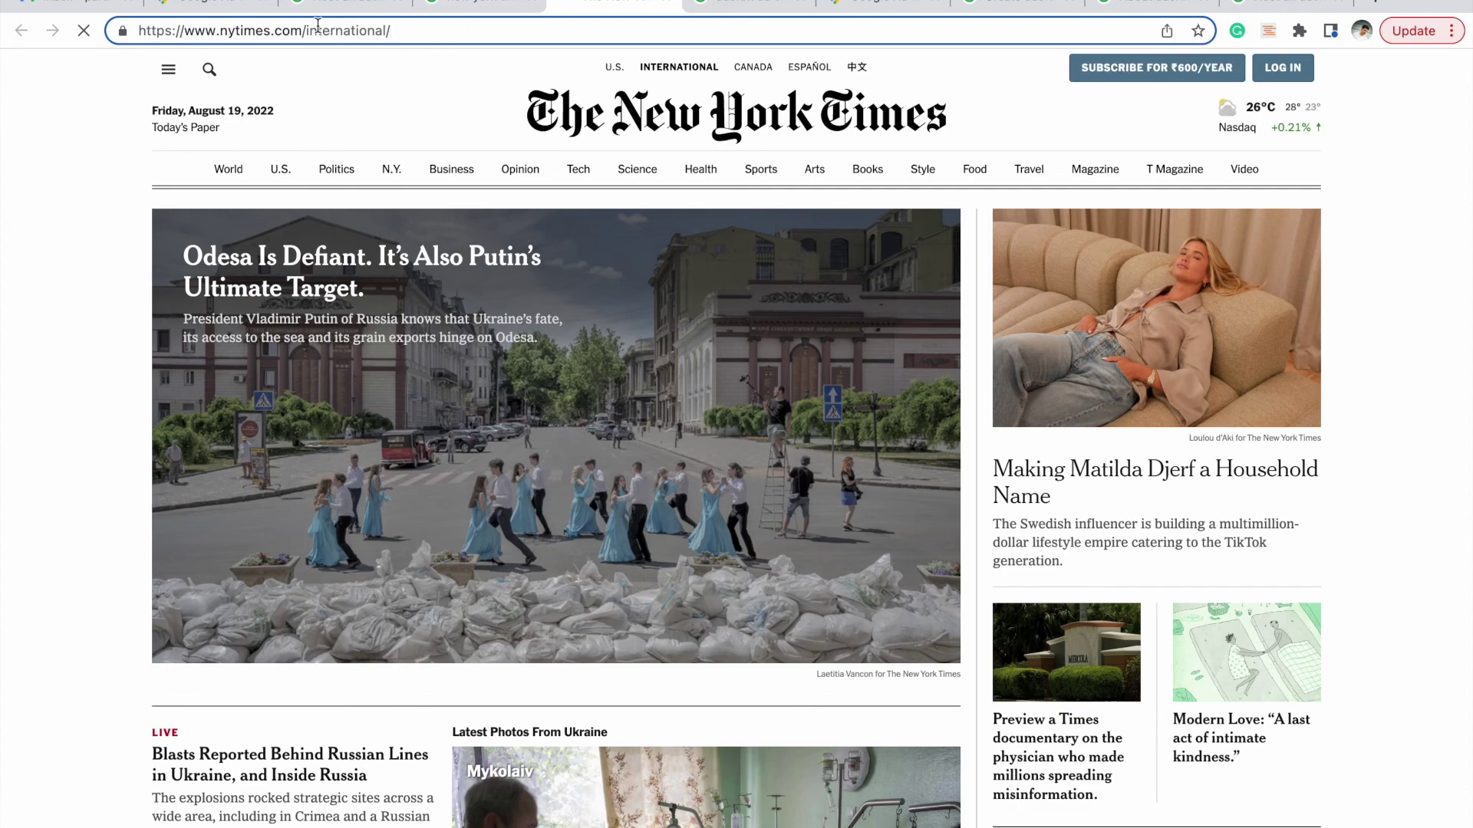
key(shift+alt+Left)
key(BackSpace)
key(BackSpace)
text(/)
text(a)
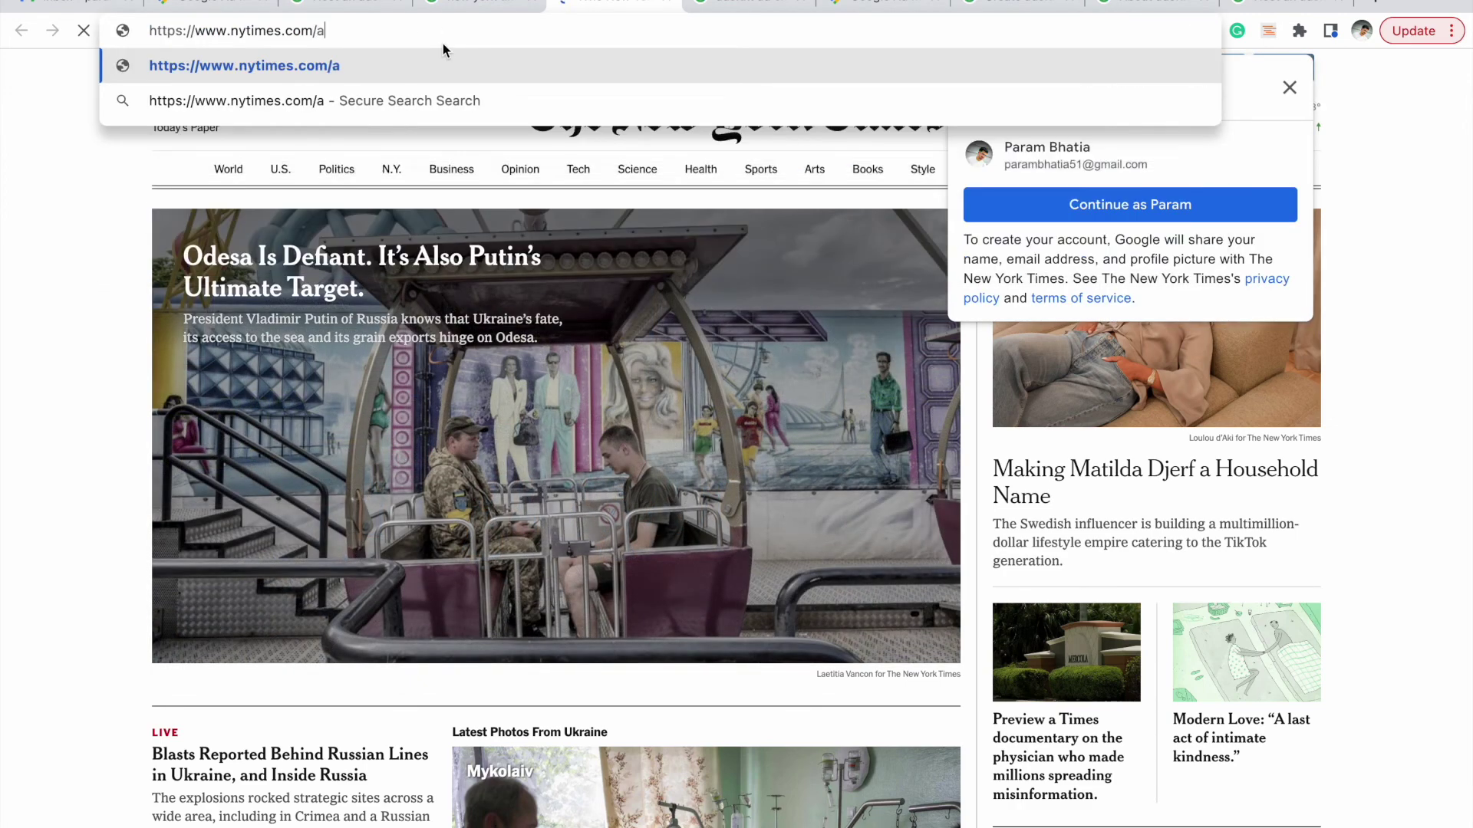
text(ds.txt)
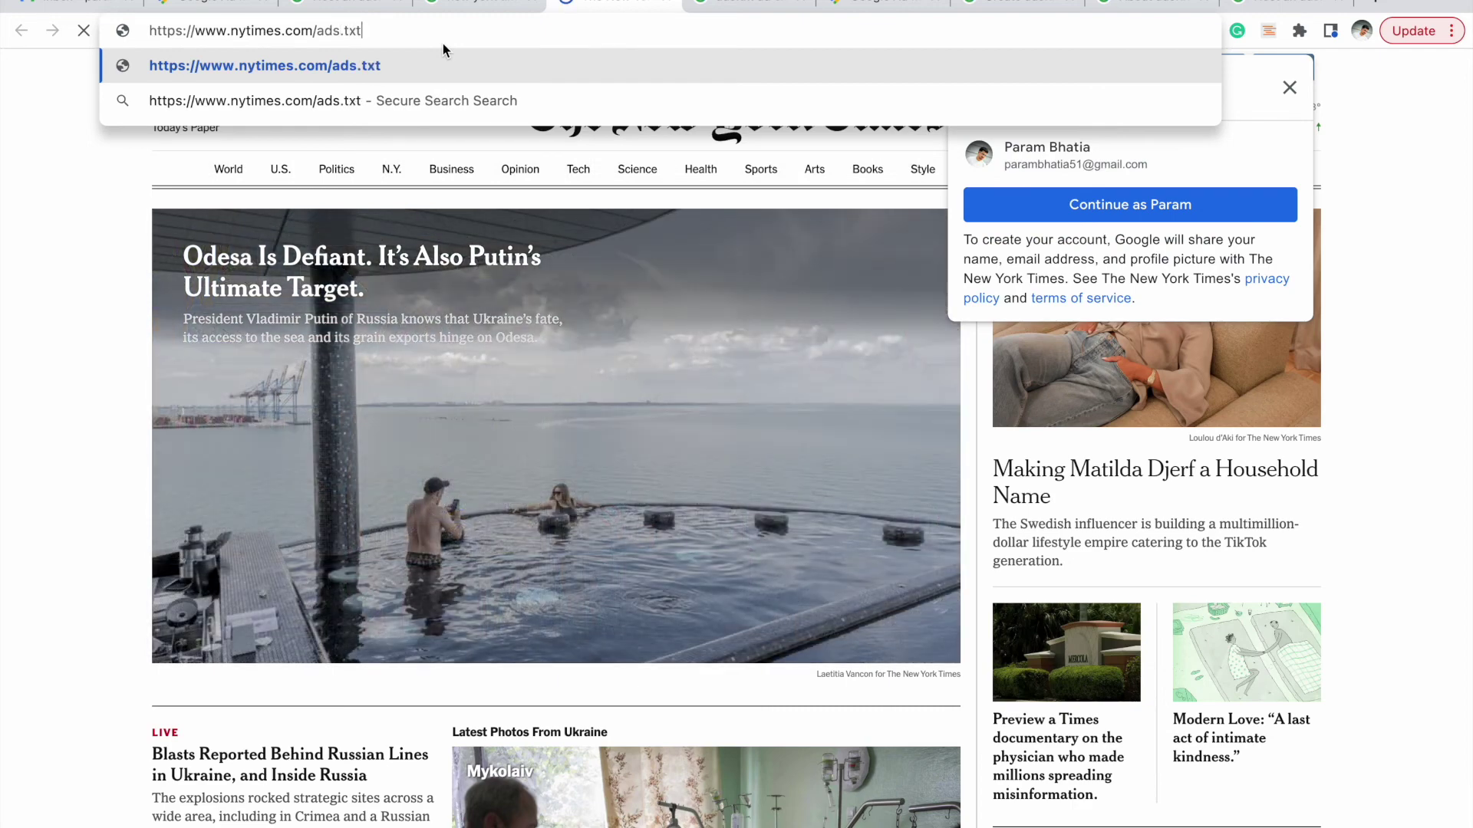
key(Return)
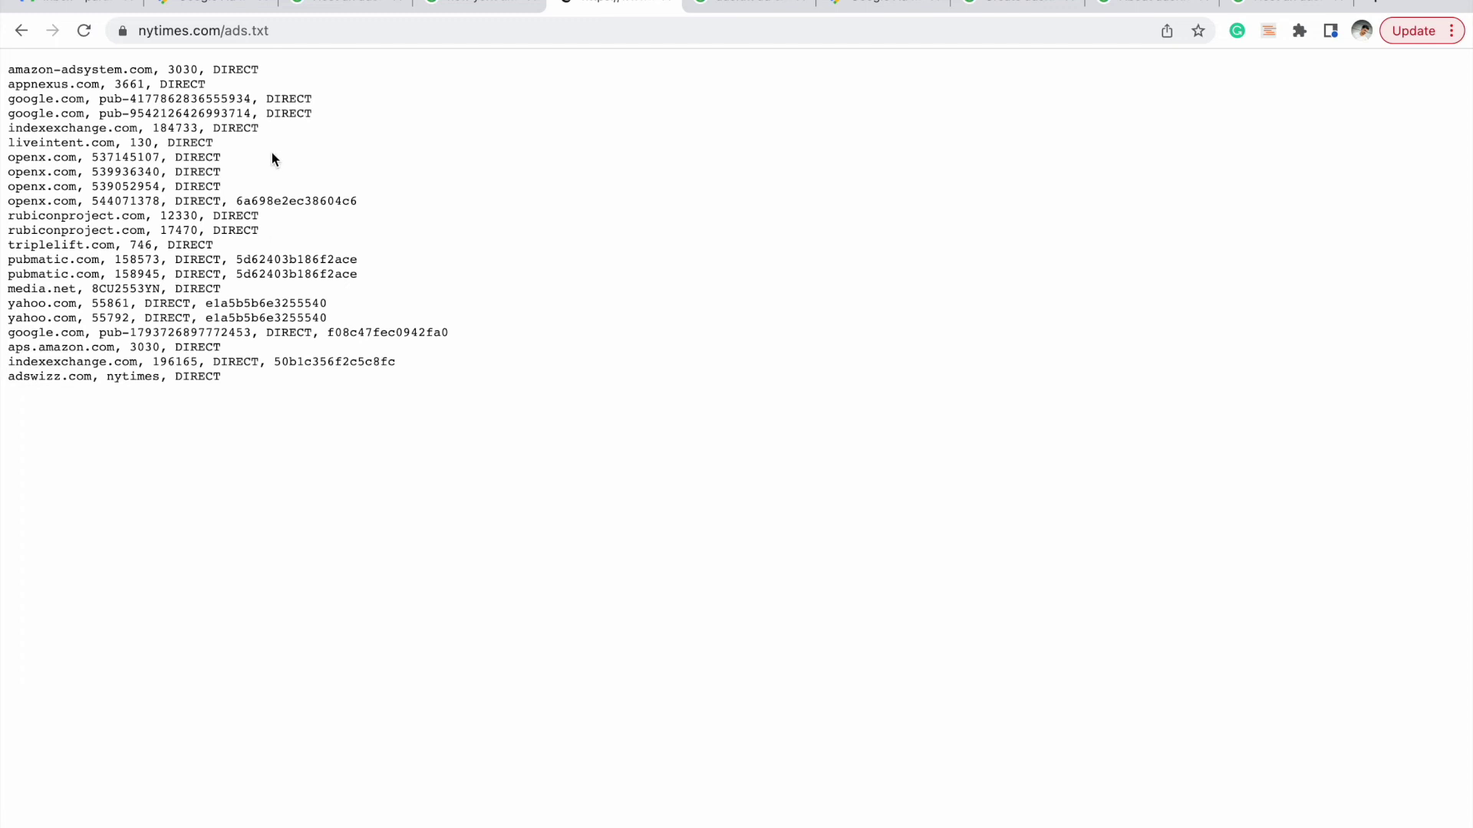
- Highlight the ads.txt path in the nytimes.com address to check where the file is hosted
double_click(235, 30)
shift+click(397, 33)
click(434, 319)
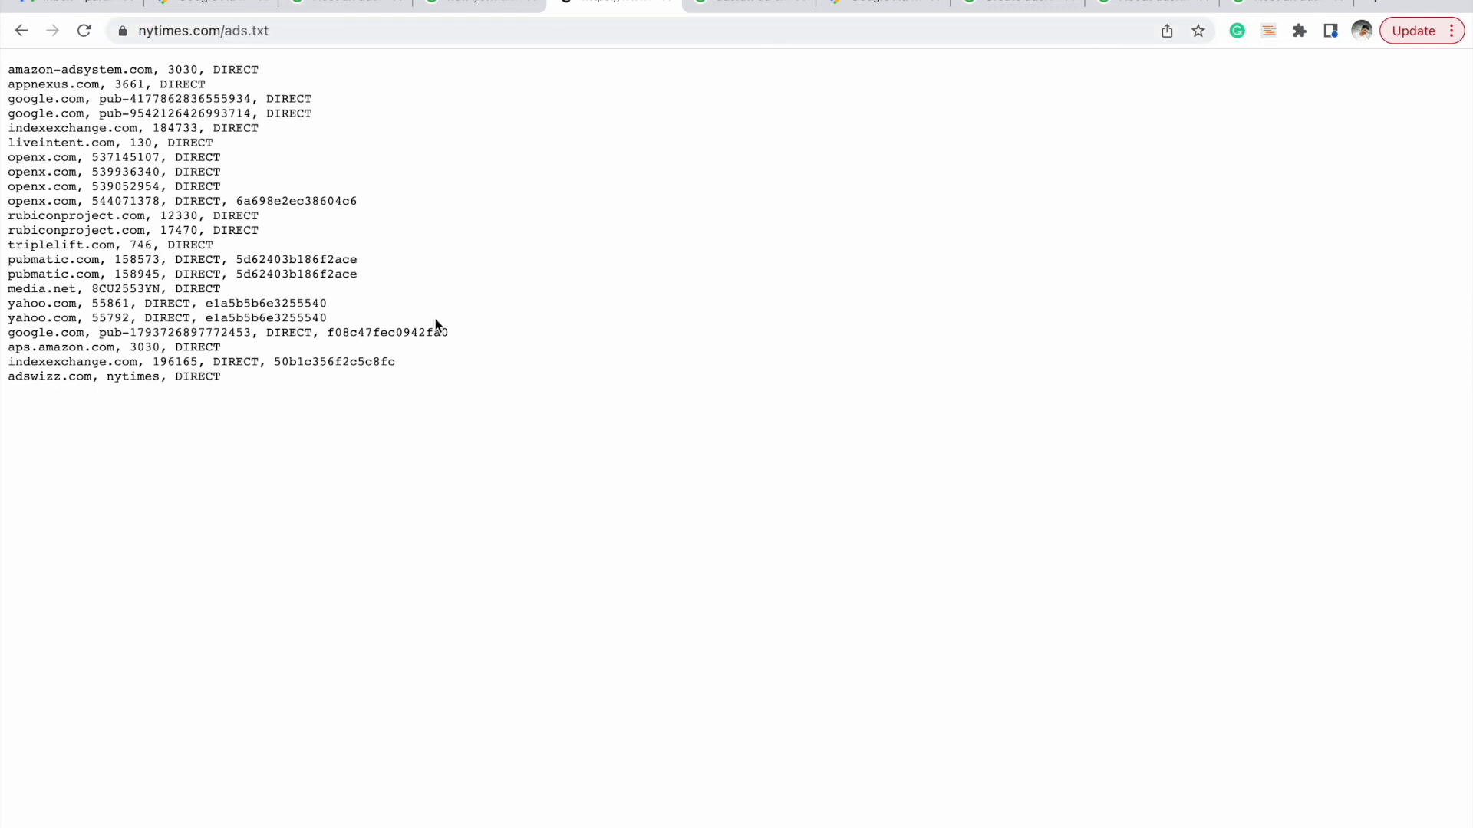